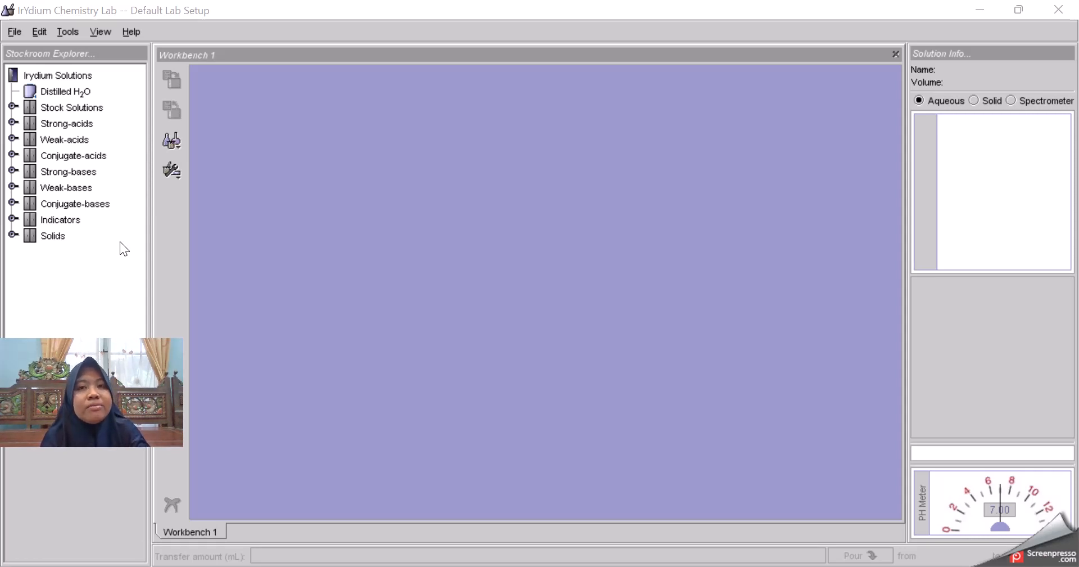
# Step: Add a 250mL Erlenmeyer Flask to the empty workbench
pyautogui.click(169, 142)
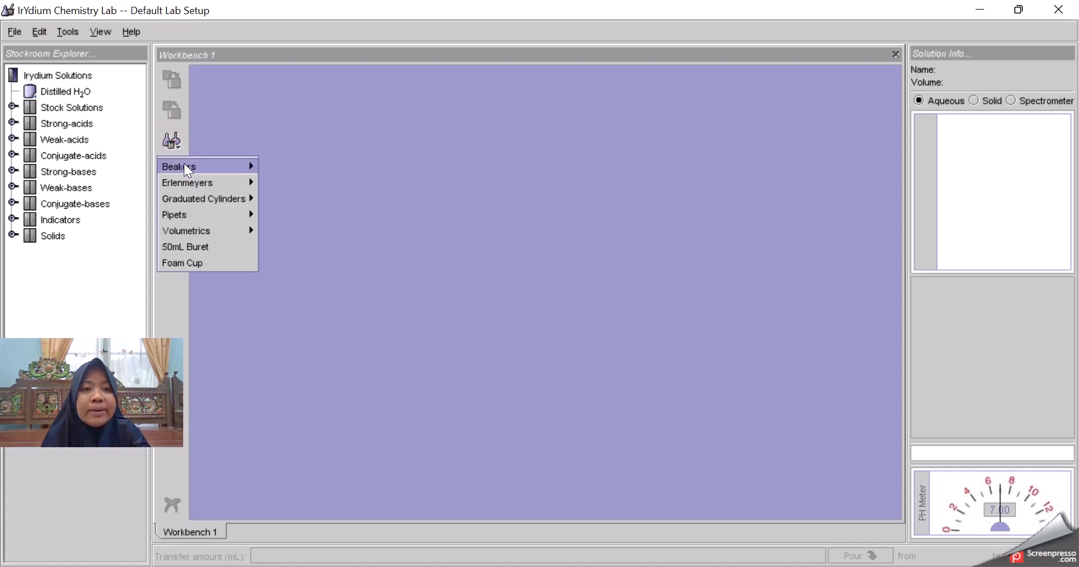
pyautogui.moveTo(190, 177)
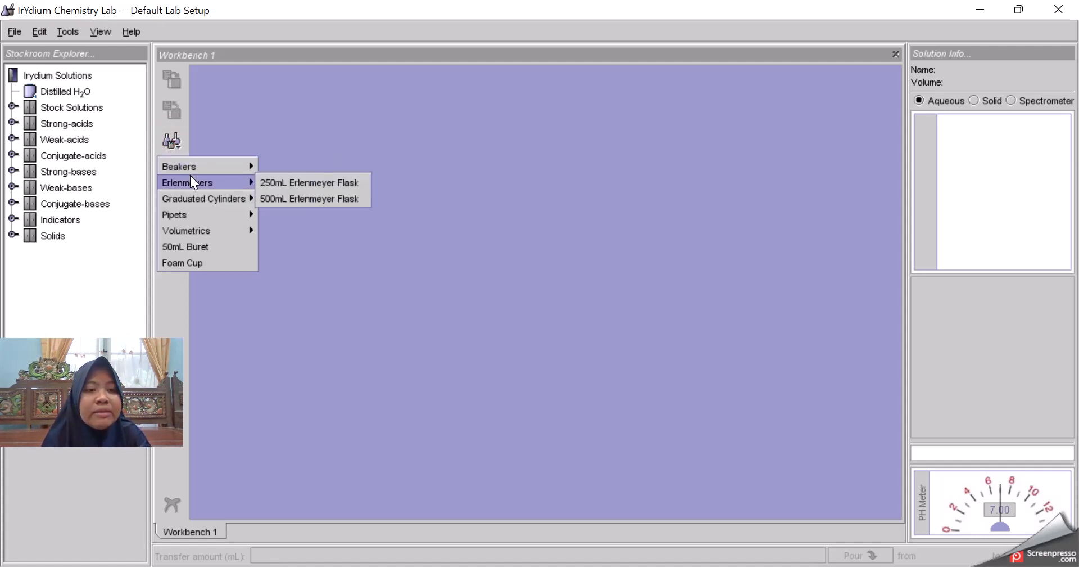
pyautogui.click(290, 185)
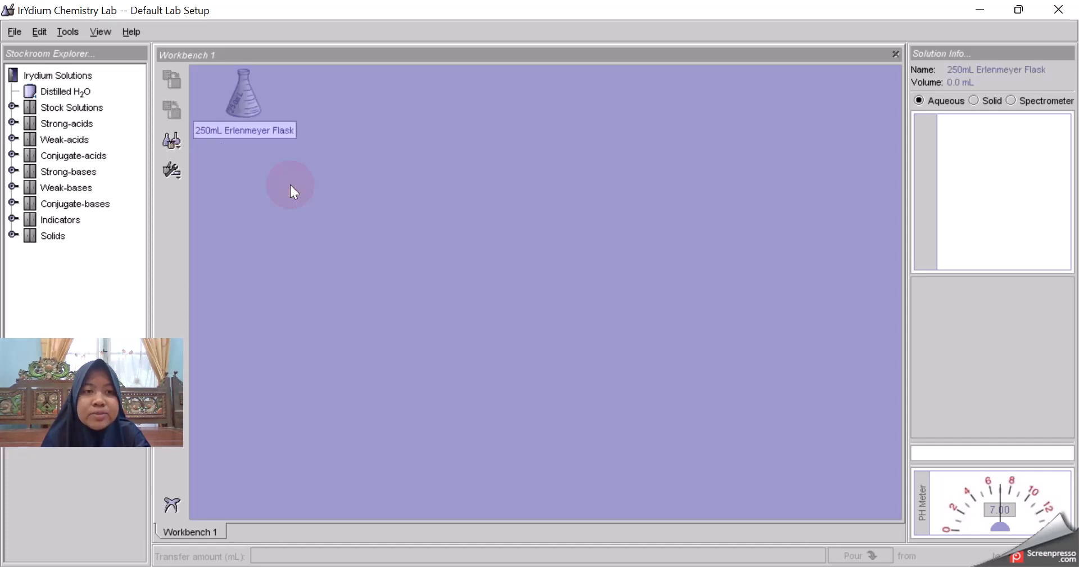
# Step: Add a 100mL Volumetric Flask and a 50mL Buret to the workbench
pyautogui.click(171, 143)
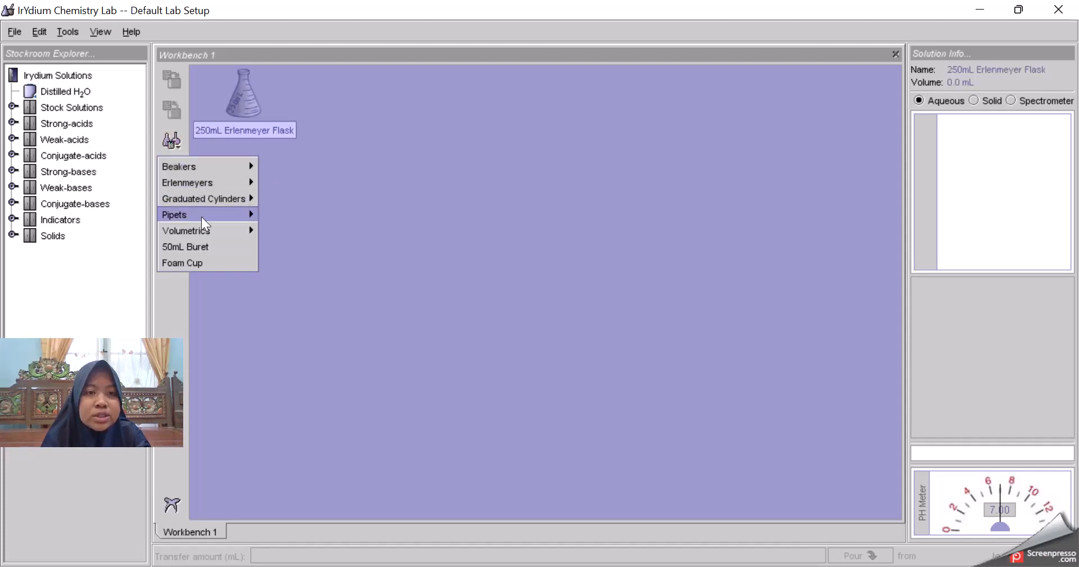
pyautogui.moveTo(205, 229)
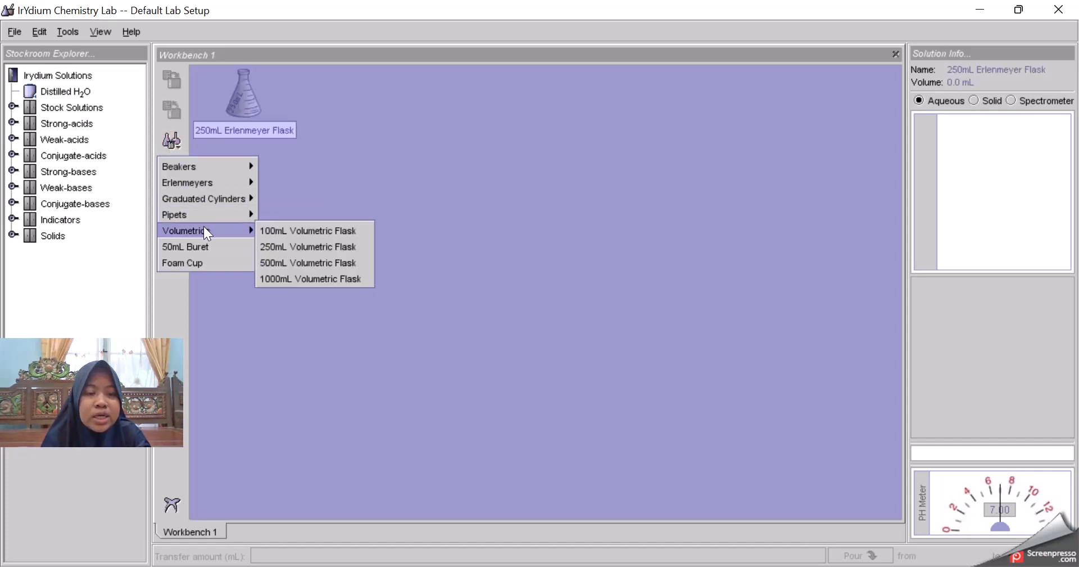
pyautogui.click(301, 232)
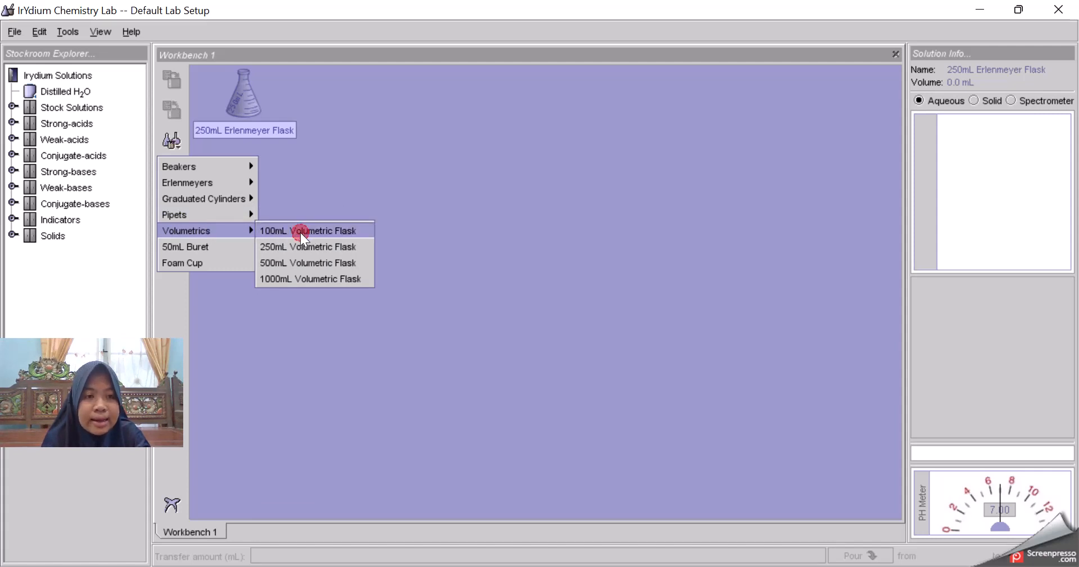
pyautogui.click(174, 145)
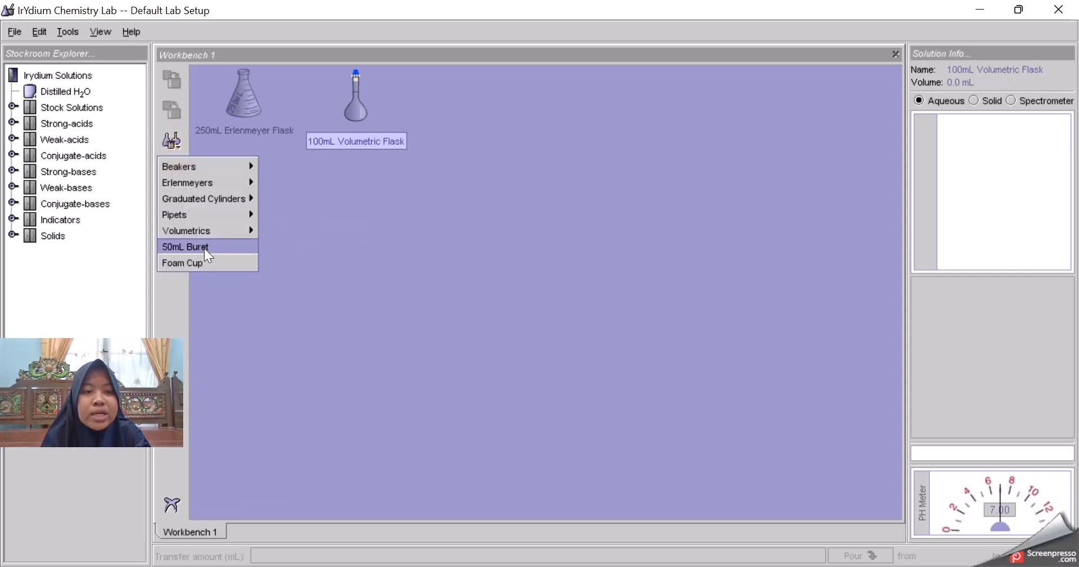
pyautogui.click(206, 252)
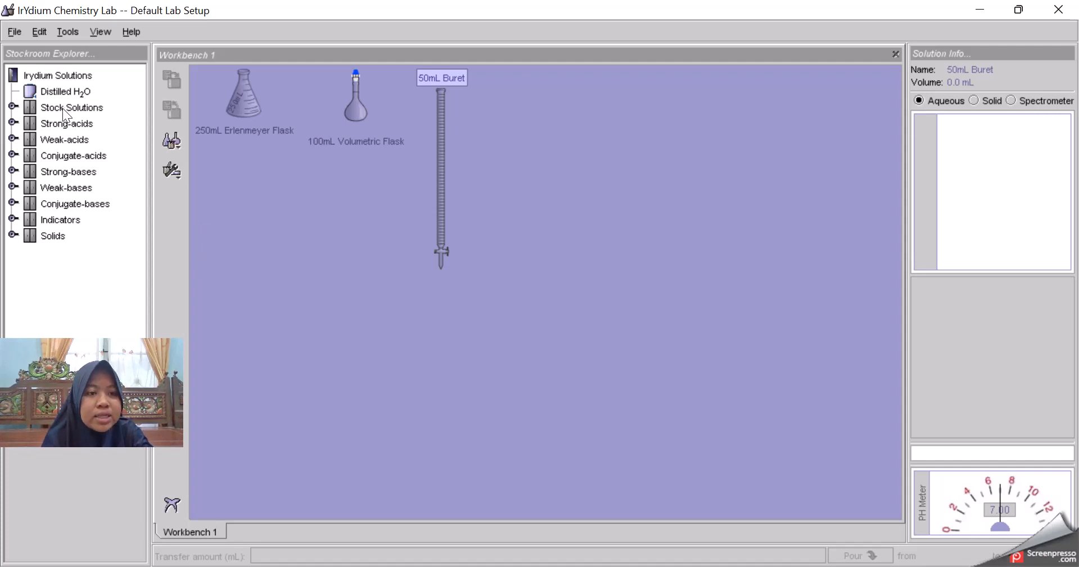
# Step: Bring the 3M HCl solution from the strong acids in the stockroom onto the workbench
pyautogui.click(51, 124)
pyautogui.click(50, 124)
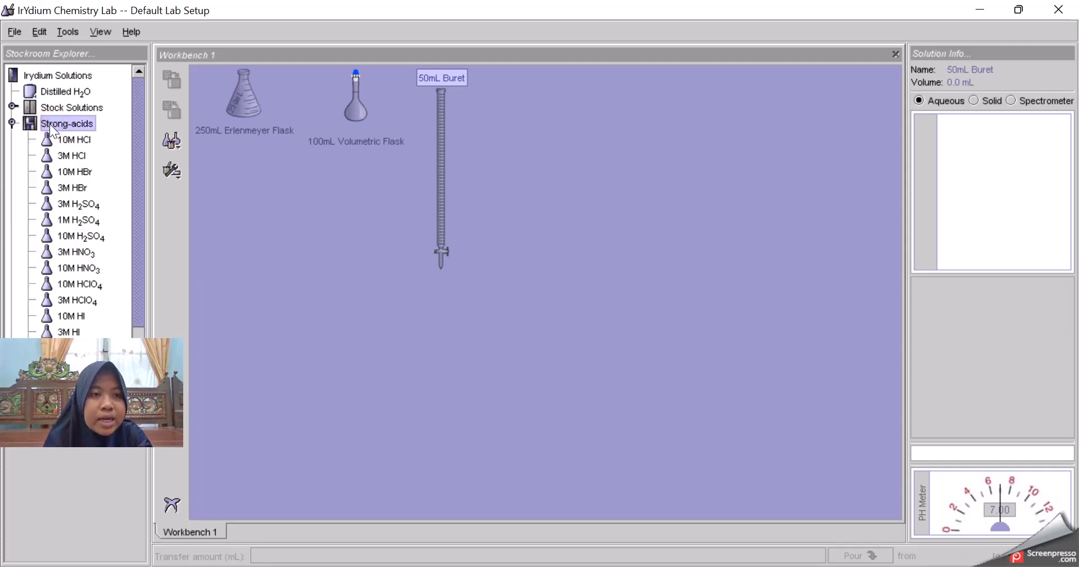
pyautogui.click(71, 158)
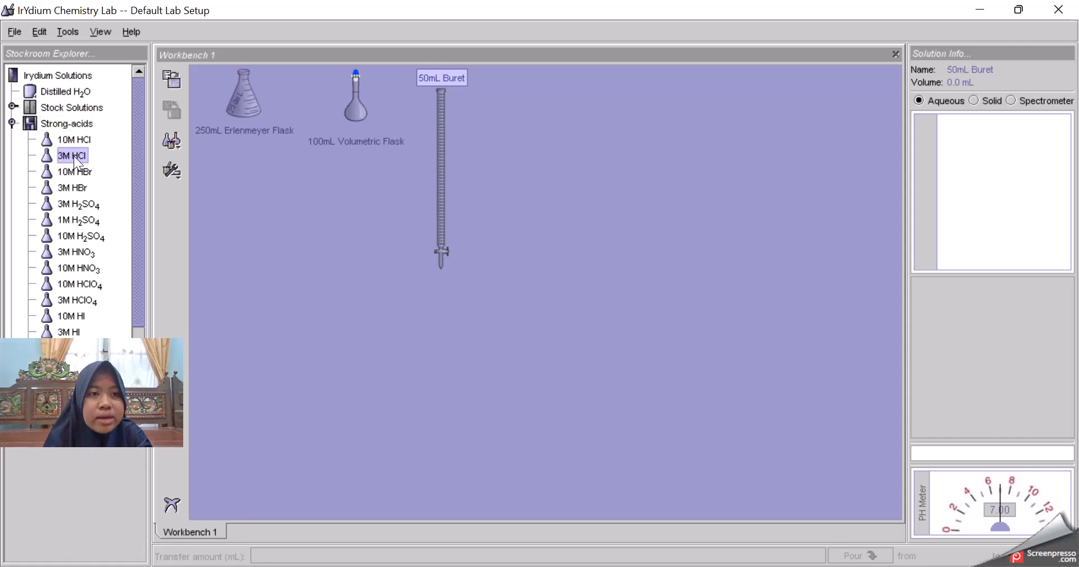
pyautogui.doubleClick(73, 157)
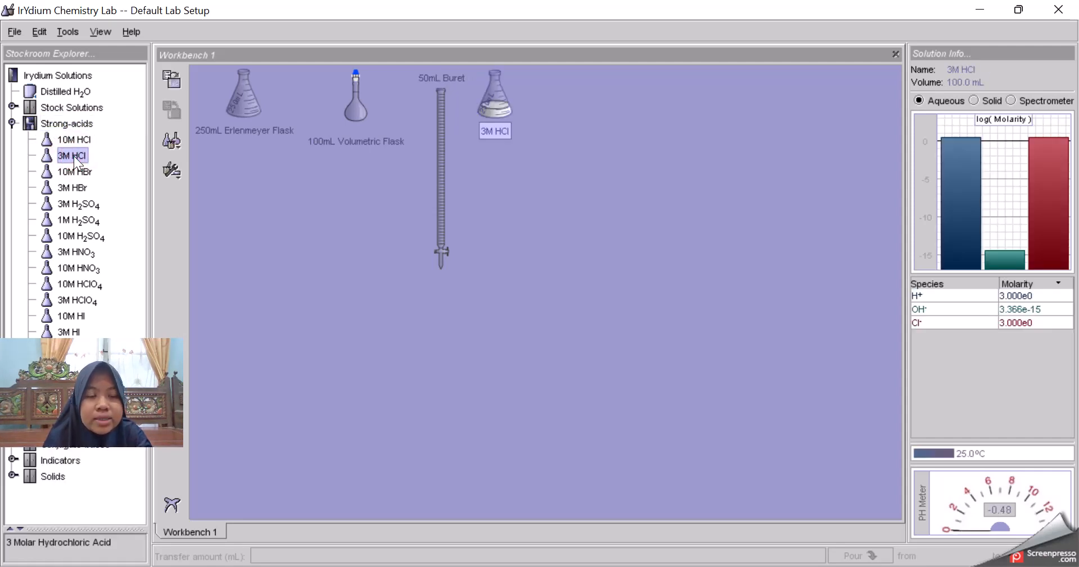
pyautogui.click(31, 121)
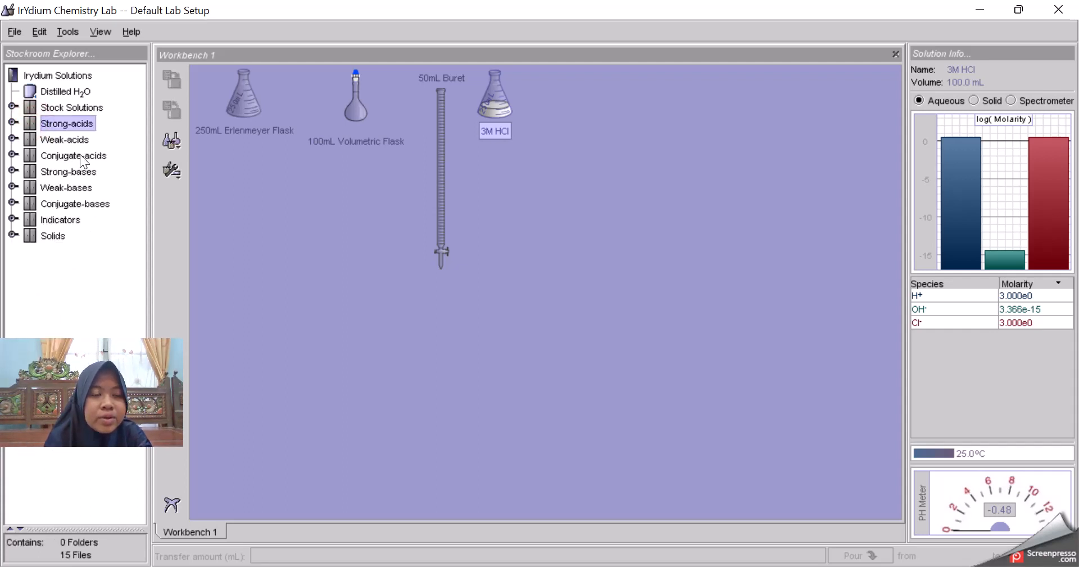
# Step: Bring the 1M NaOH solution from the strong bases in the stockroom onto the workbench
pyautogui.doubleClick(78, 170)
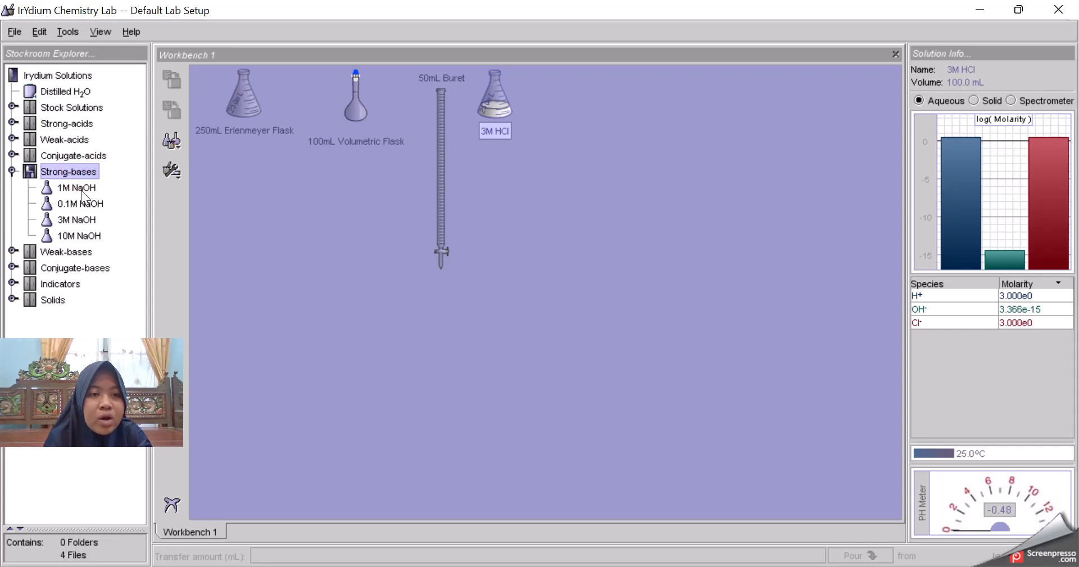
pyautogui.doubleClick(81, 189)
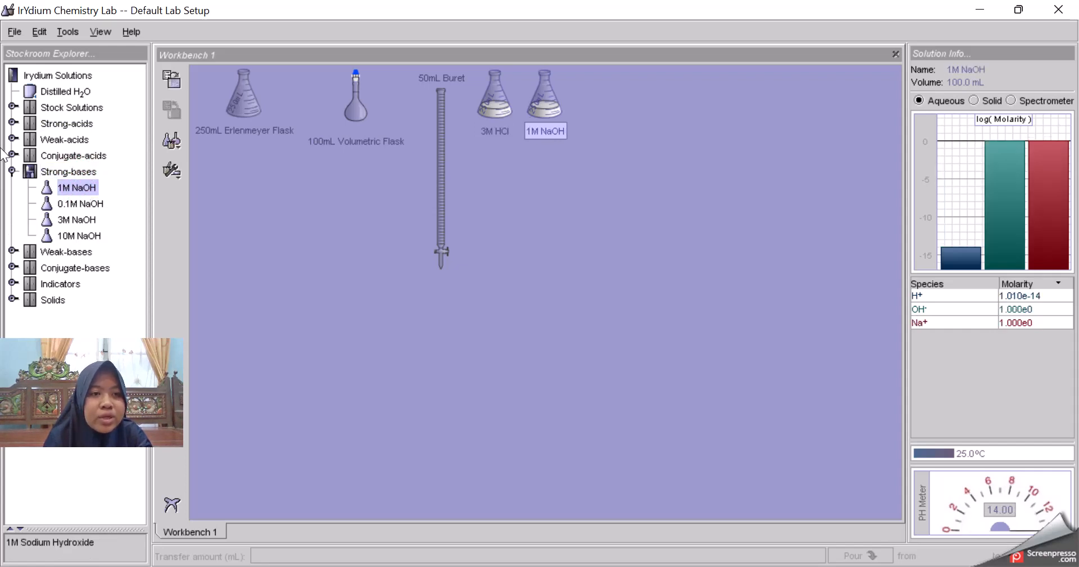
pyautogui.doubleClick(31, 171)
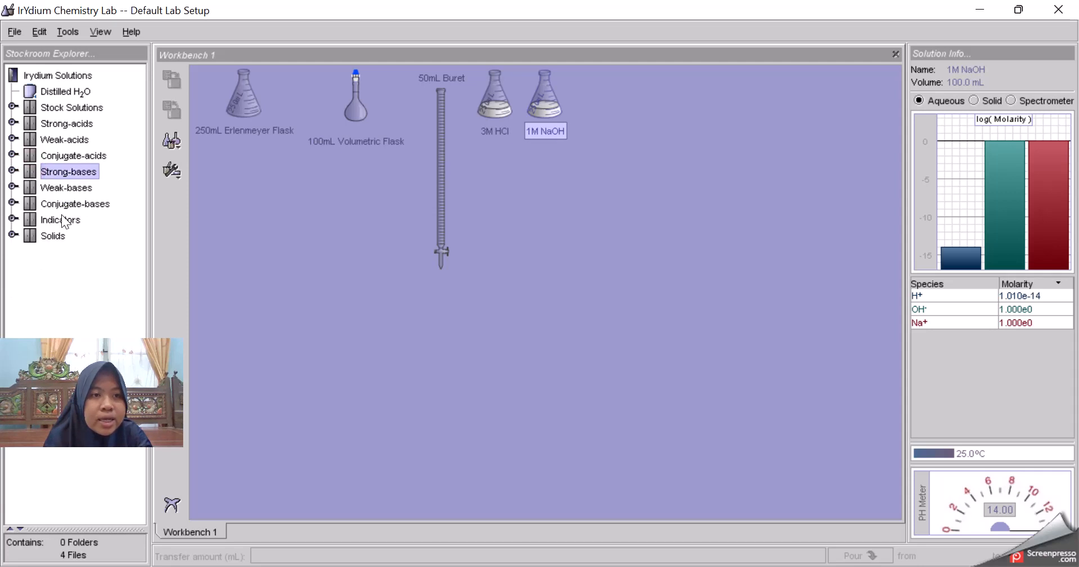
# Step: Bring the Phenolphthalein indicator and the Distilled H2O container from the stockroom onto the workbench
pyautogui.doubleClick(62, 220)
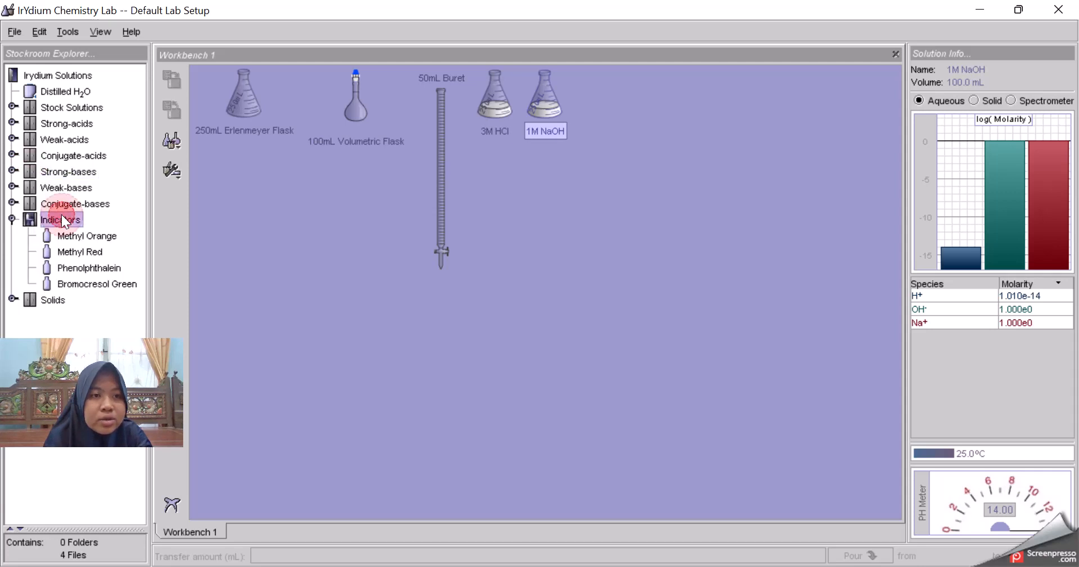
pyautogui.doubleClick(89, 269)
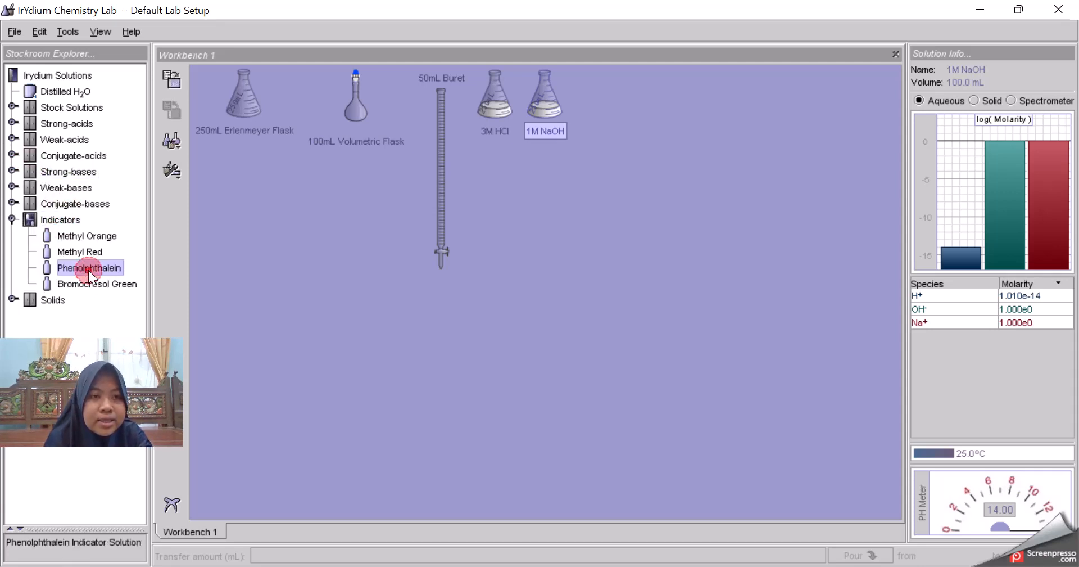
pyautogui.doubleClick(62, 92)
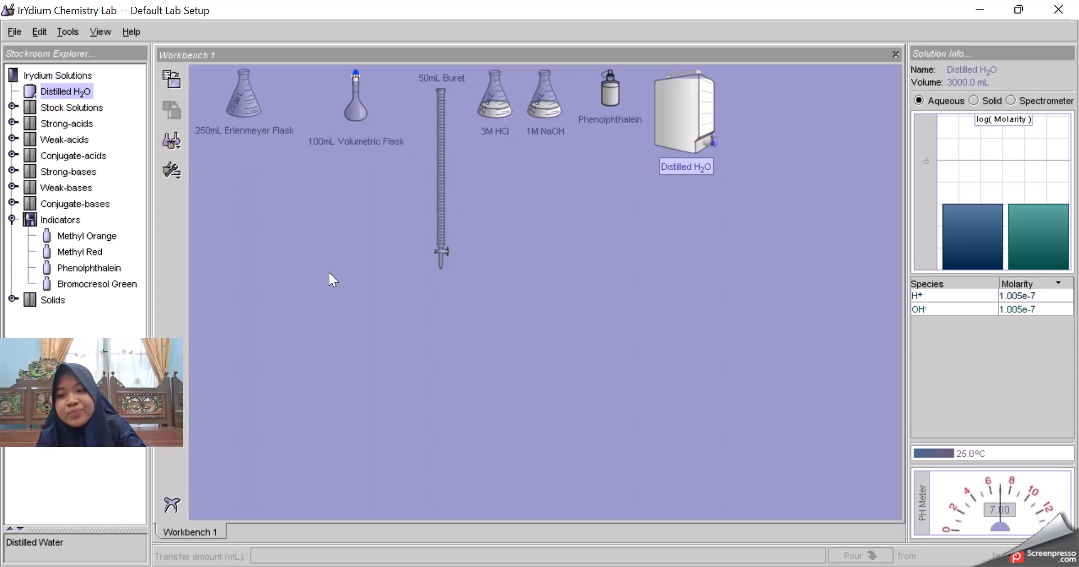
# Step: Examine the pH and species information of the 3M HCl, 1M NaOH, Phenolphthalein and Distilled H2O on the workbench
pyautogui.click(499, 111)
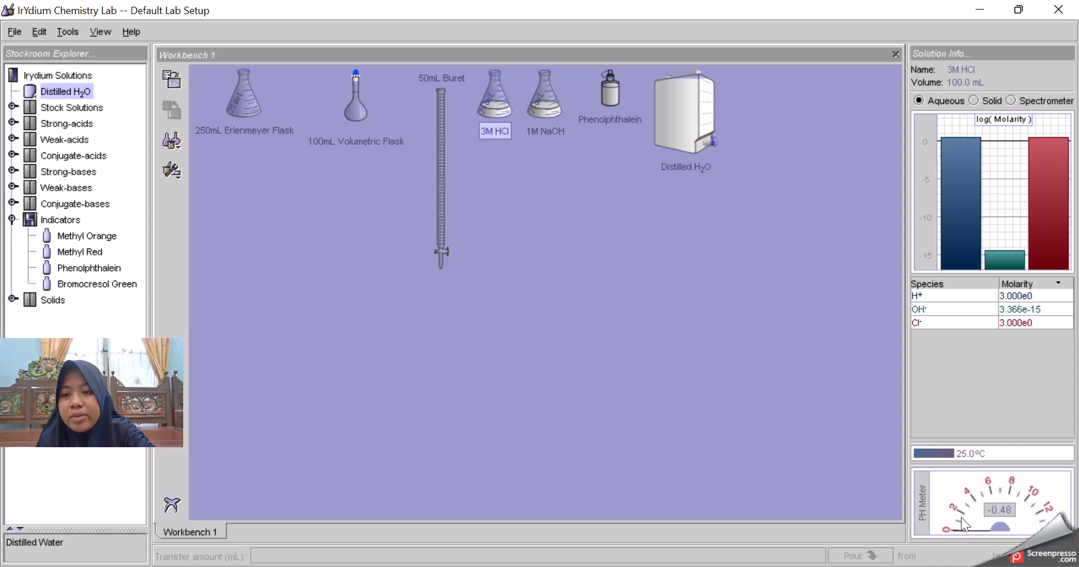
pyautogui.click(550, 112)
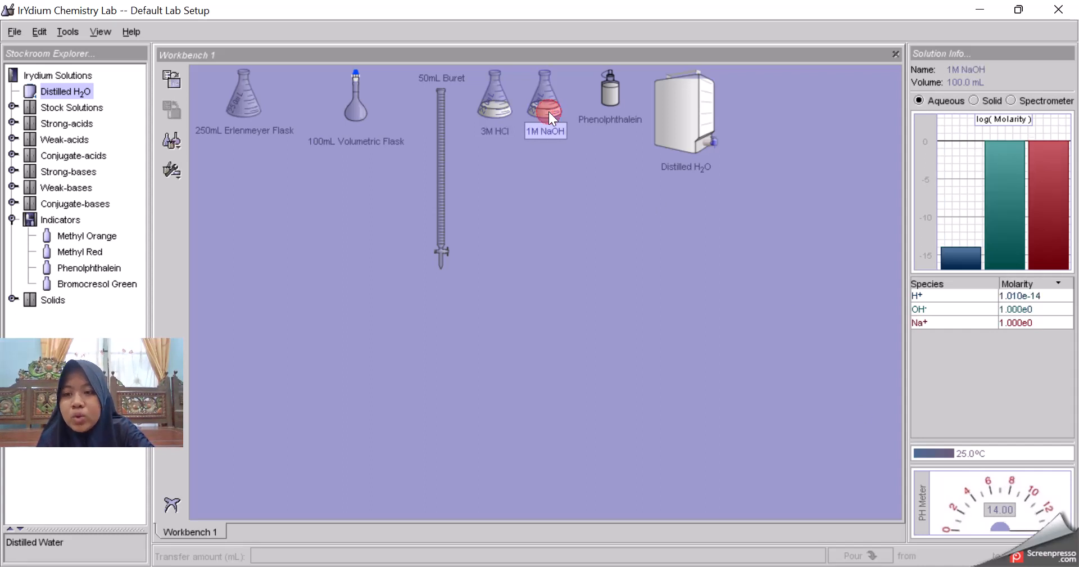
pyautogui.click(611, 96)
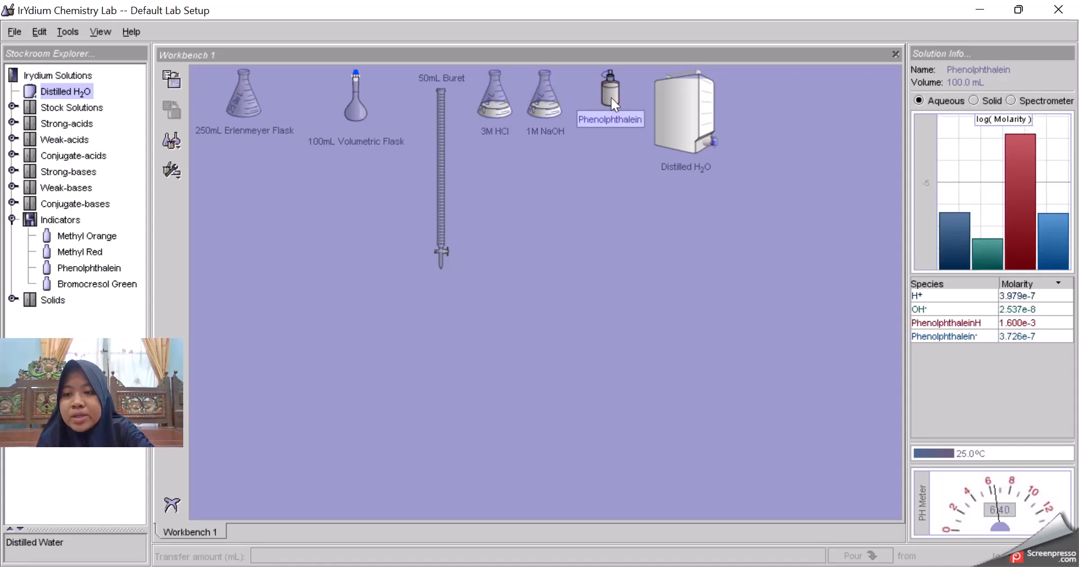
pyautogui.click(681, 122)
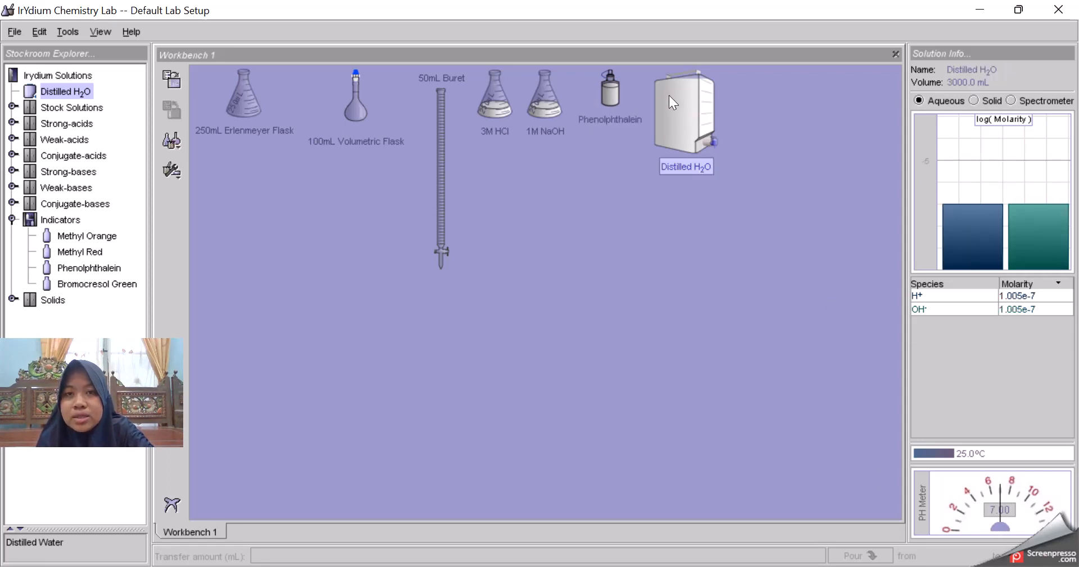
pyautogui.click(618, 91)
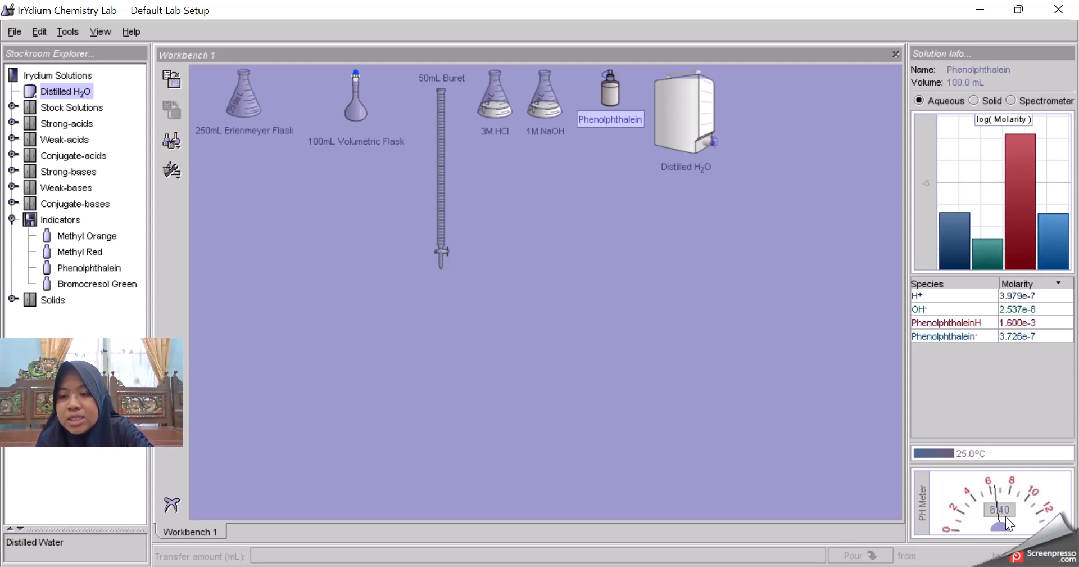
pyautogui.click(552, 104)
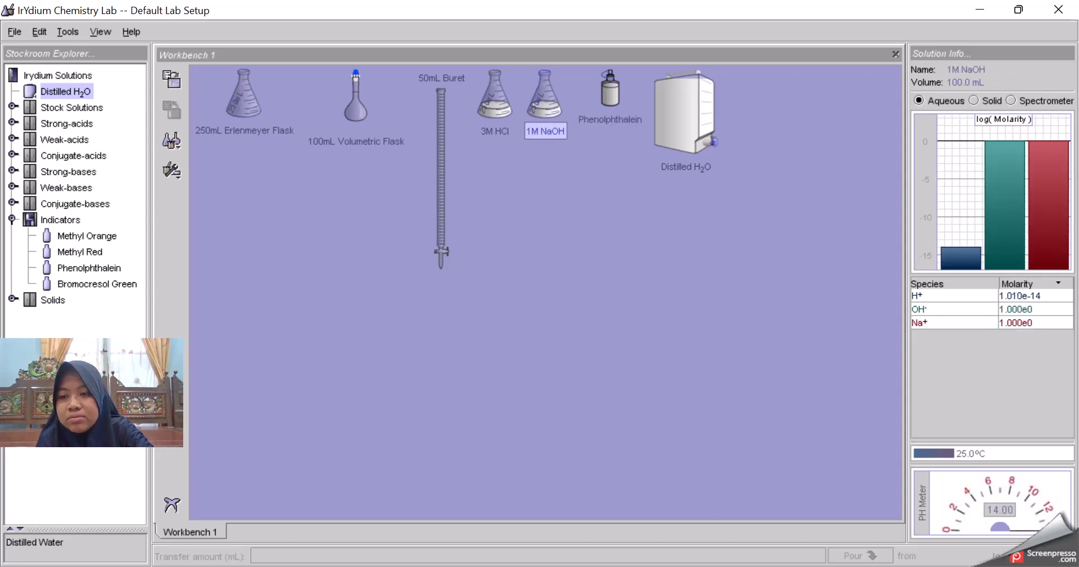
pyautogui.click(485, 95)
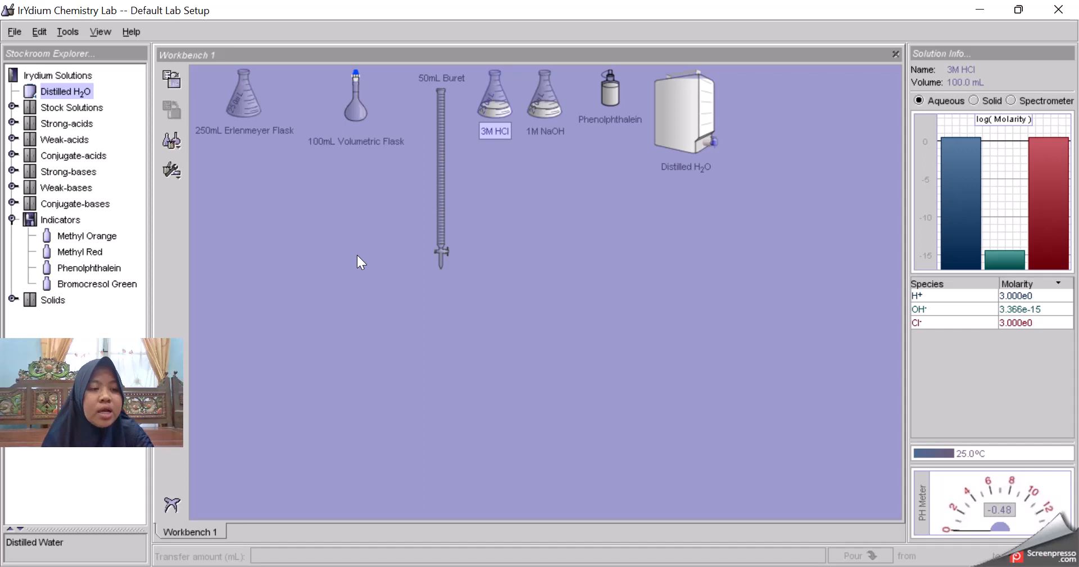
# Step: Pour 5 mL of 3M HCl into the 100mL Volumetric Flask in a free area of the workbench, and separate the acid flask from it
pyautogui.moveTo(352, 103); pyautogui.dragTo(325, 246)
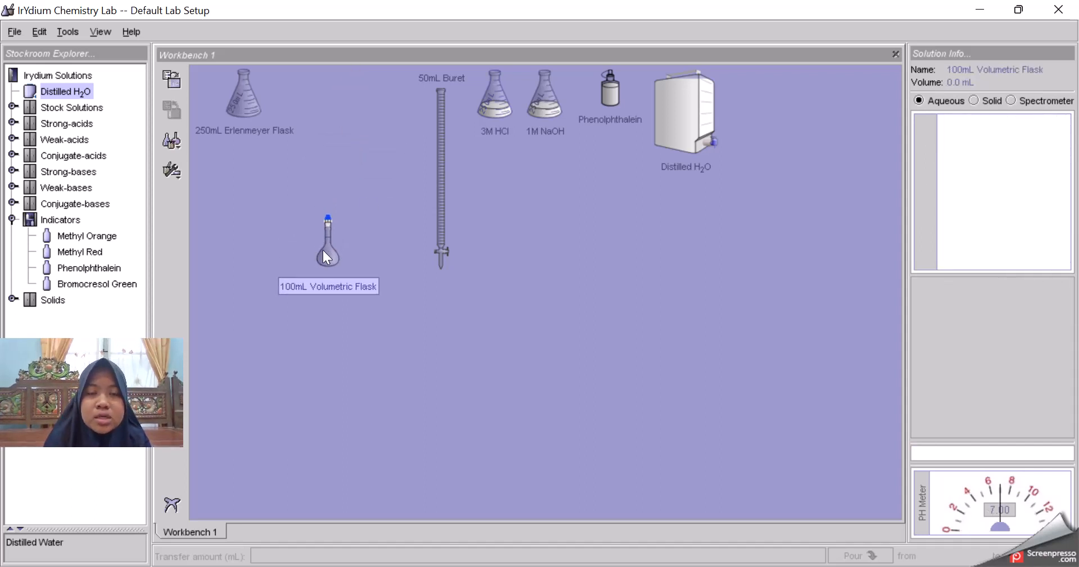
pyautogui.moveTo(497, 94); pyautogui.dragTo(320, 226)
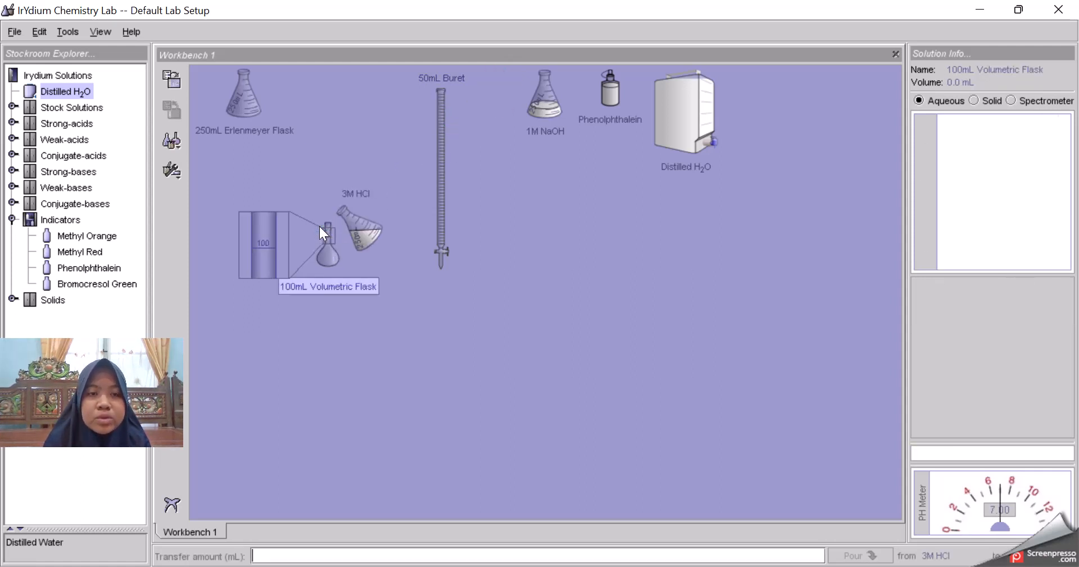
pyautogui.click(266, 554)
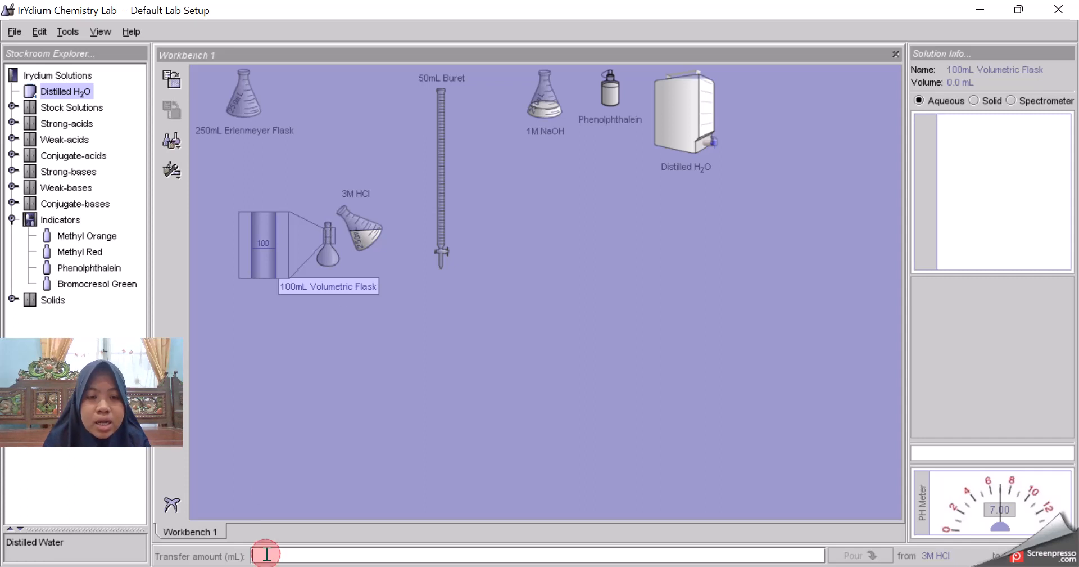
pyautogui.write('5')
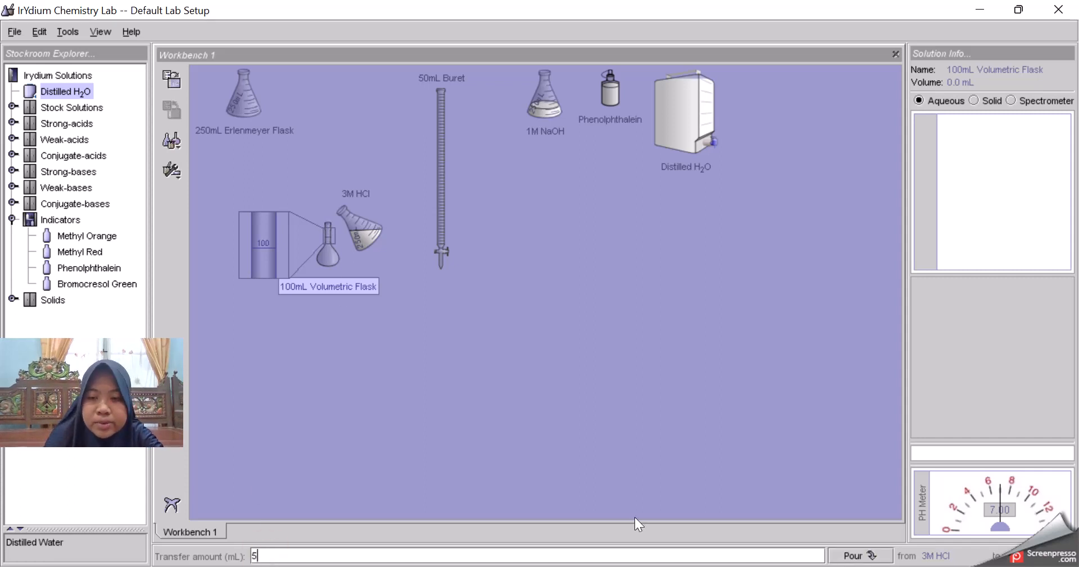
pyautogui.click(700, 529)
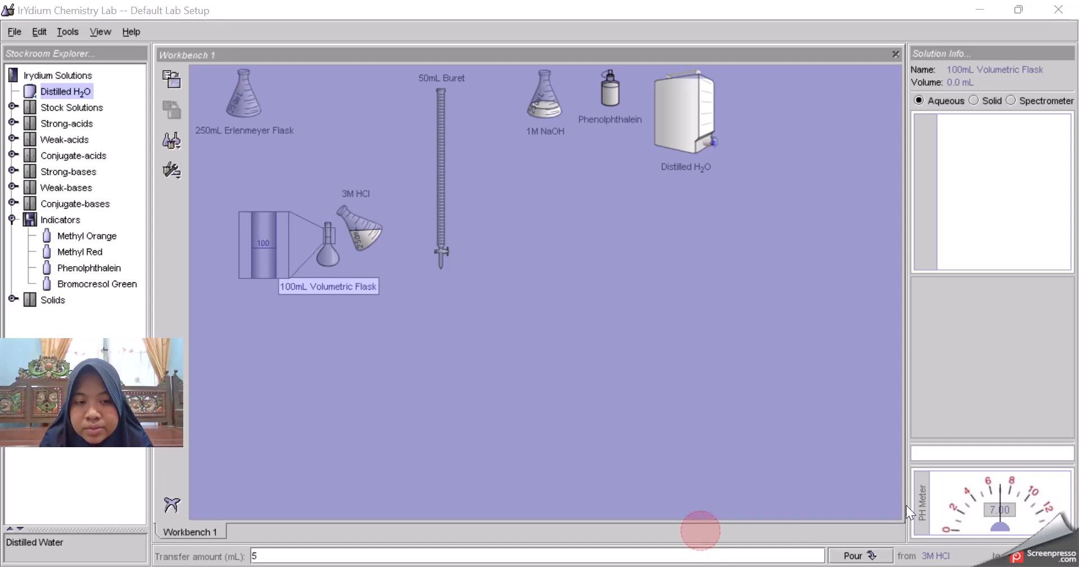
pyautogui.click(868, 558)
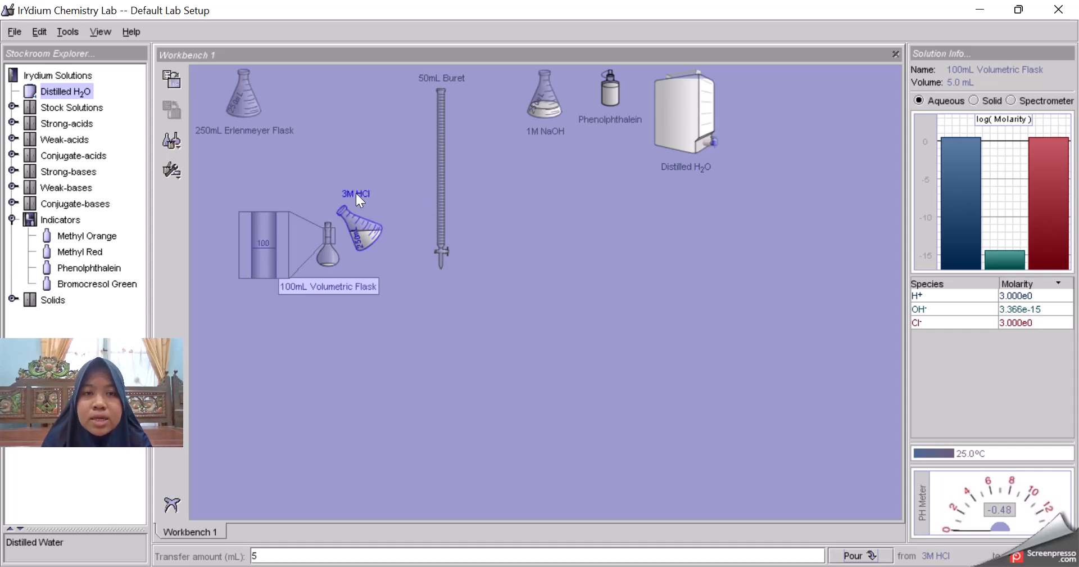
pyautogui.click(372, 229)
pyautogui.moveTo(372, 231); pyautogui.dragTo(365, 129)
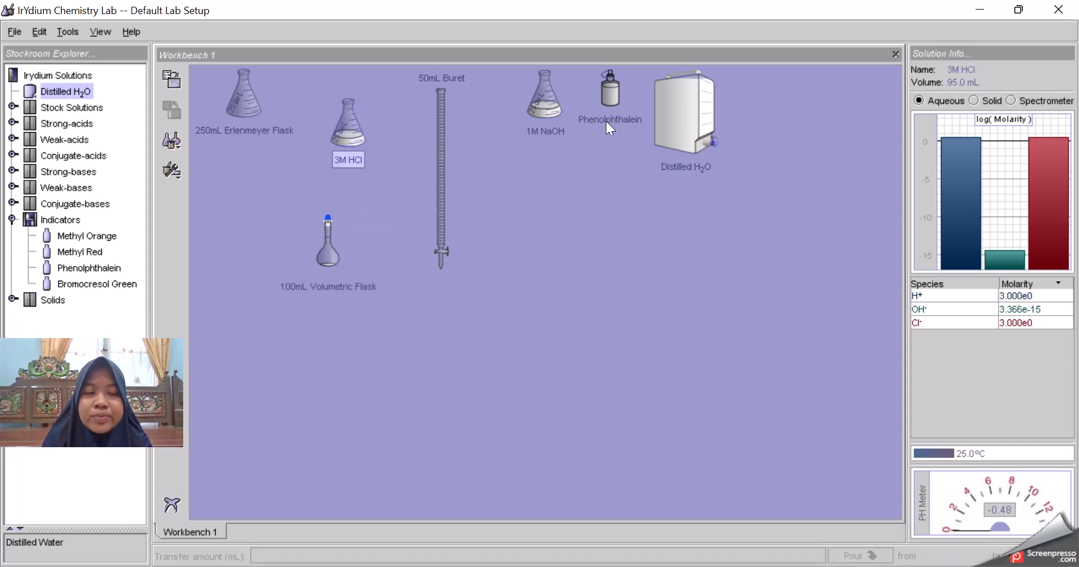
pyautogui.moveTo(700, 122); pyautogui.dragTo(421, 183)
pyautogui.moveTo(418, 125); pyautogui.dragTo(528, 187)
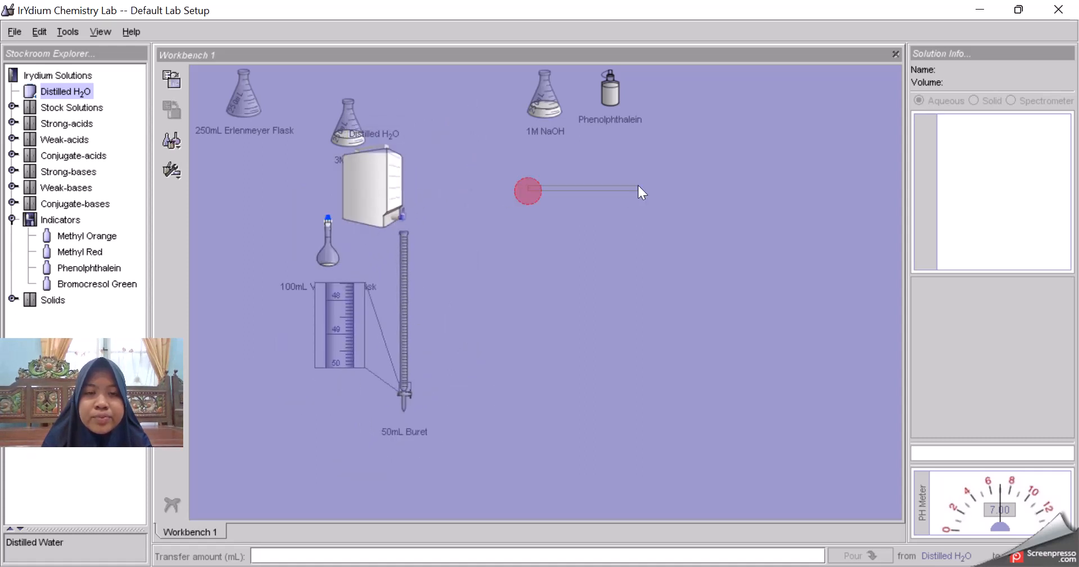
pyautogui.moveTo(363, 177); pyautogui.dragTo(561, 153)
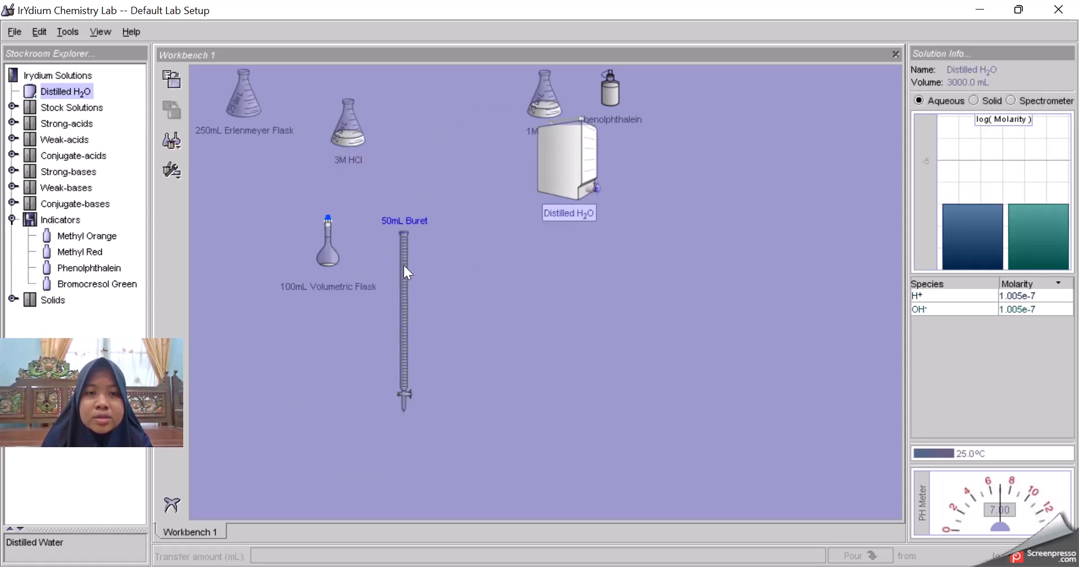
pyautogui.moveTo(404, 265); pyautogui.dragTo(453, 126)
# Step: Dilute the acid in the 100mL Volumetric Flask with 90 mL of Distilled H2O, poured in 10 mL portions
pyautogui.moveTo(575, 161); pyautogui.dragTo(318, 210)
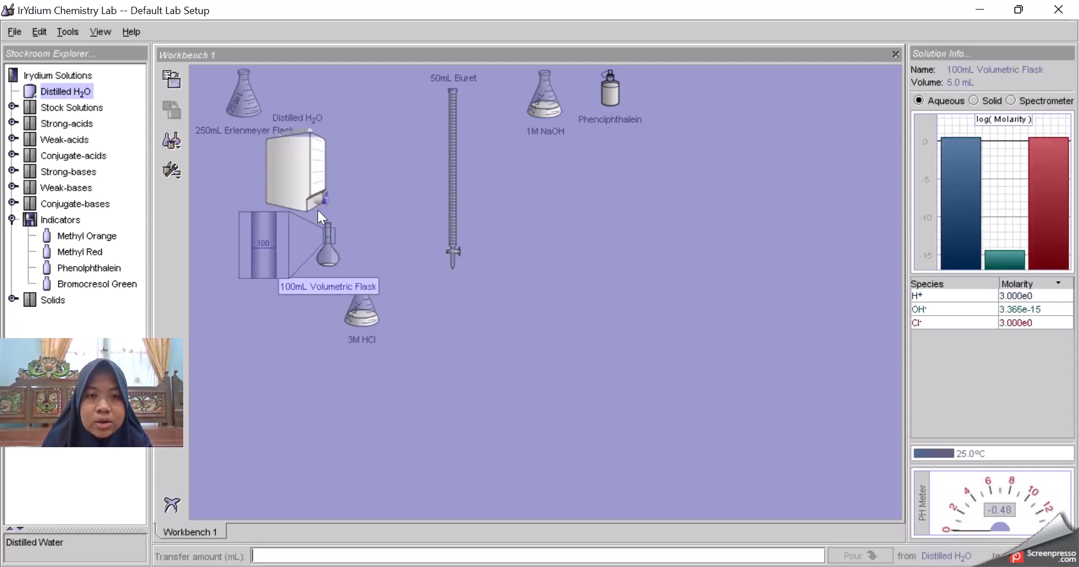
pyautogui.click(294, 554)
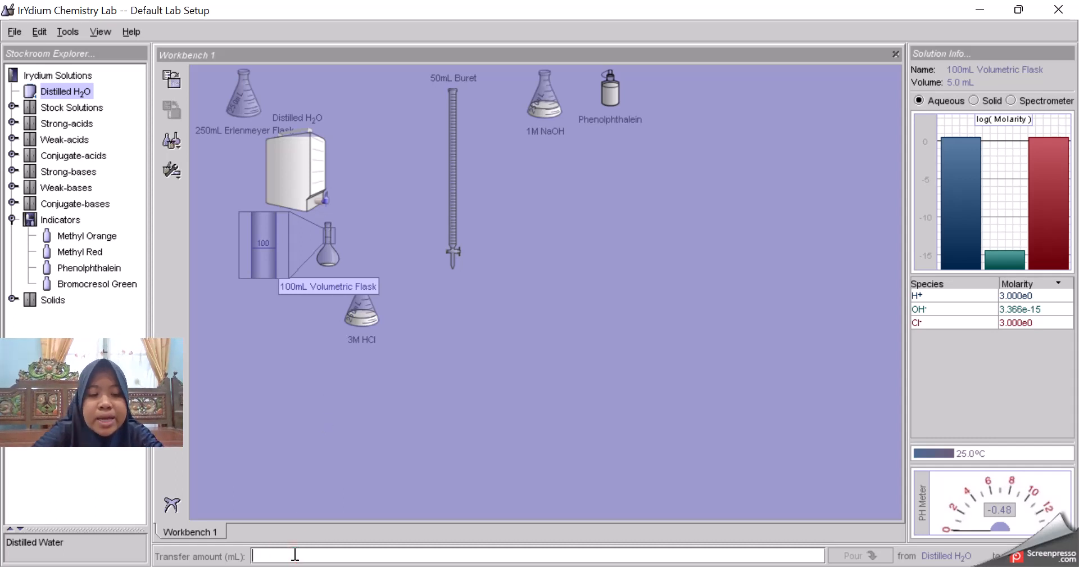
pyautogui.write('10')
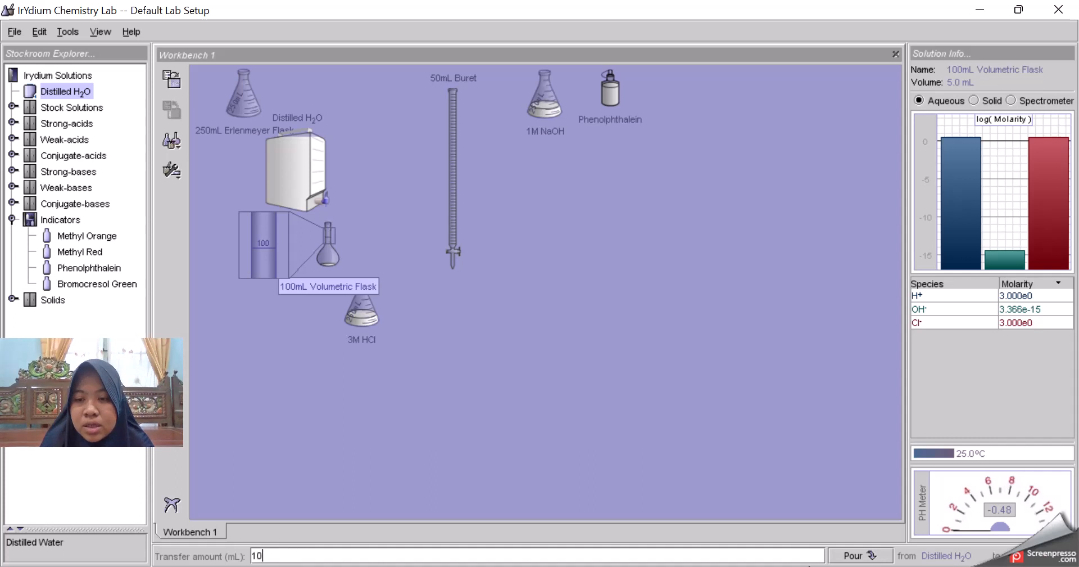
pyautogui.click(859, 556)
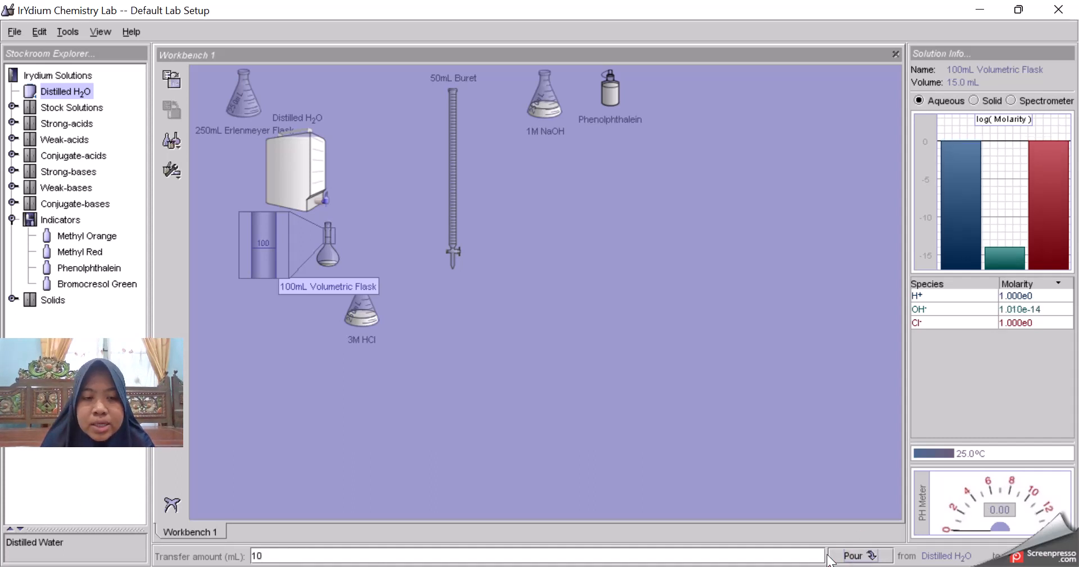
pyautogui.click(857, 555)
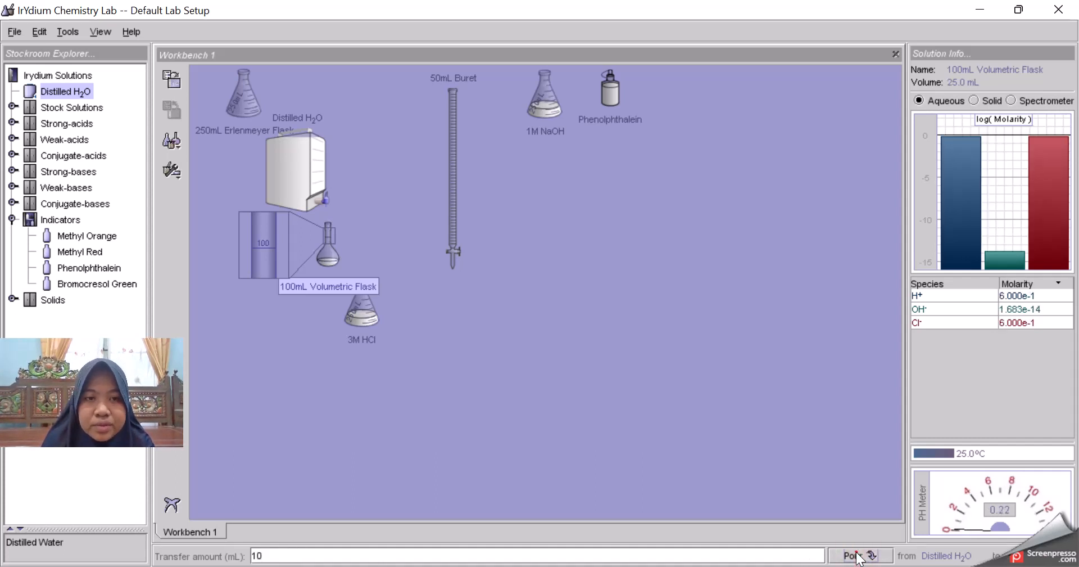
pyautogui.click(857, 555)
pyautogui.click(856, 553)
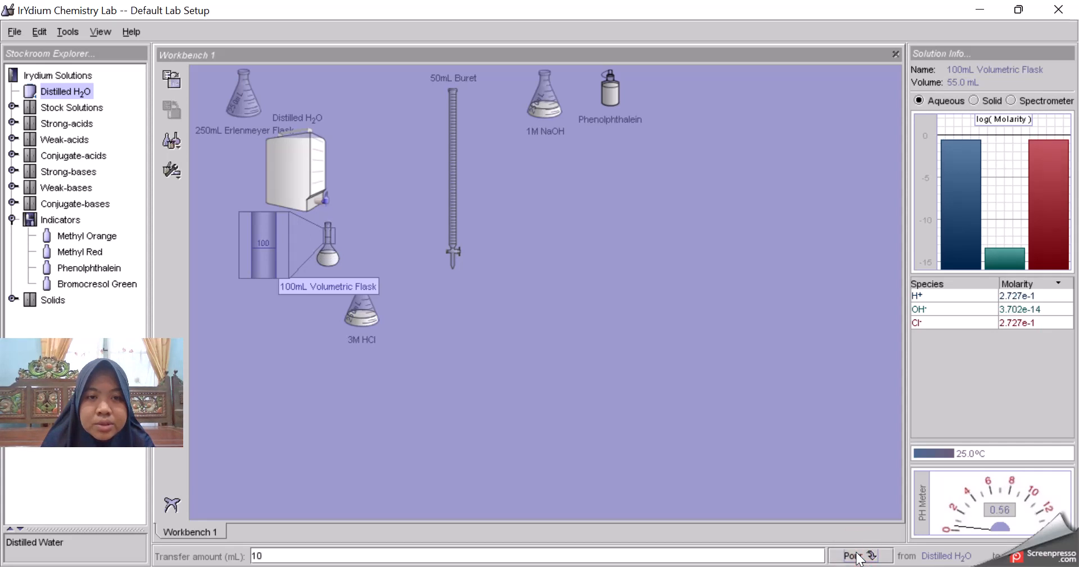
pyautogui.click(856, 555)
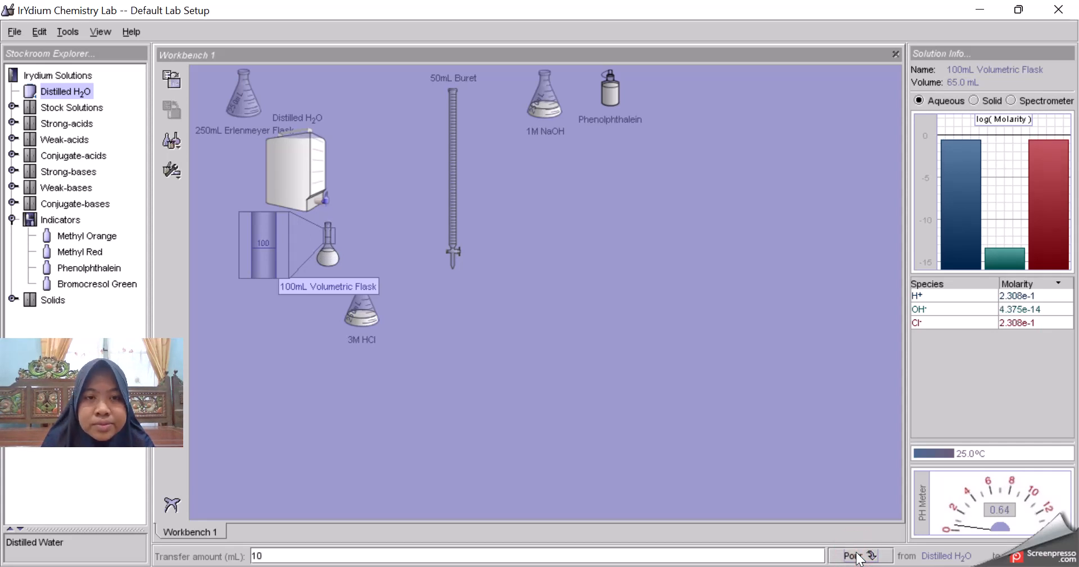
pyautogui.click(856, 556)
pyautogui.click(856, 555)
pyautogui.click(857, 556)
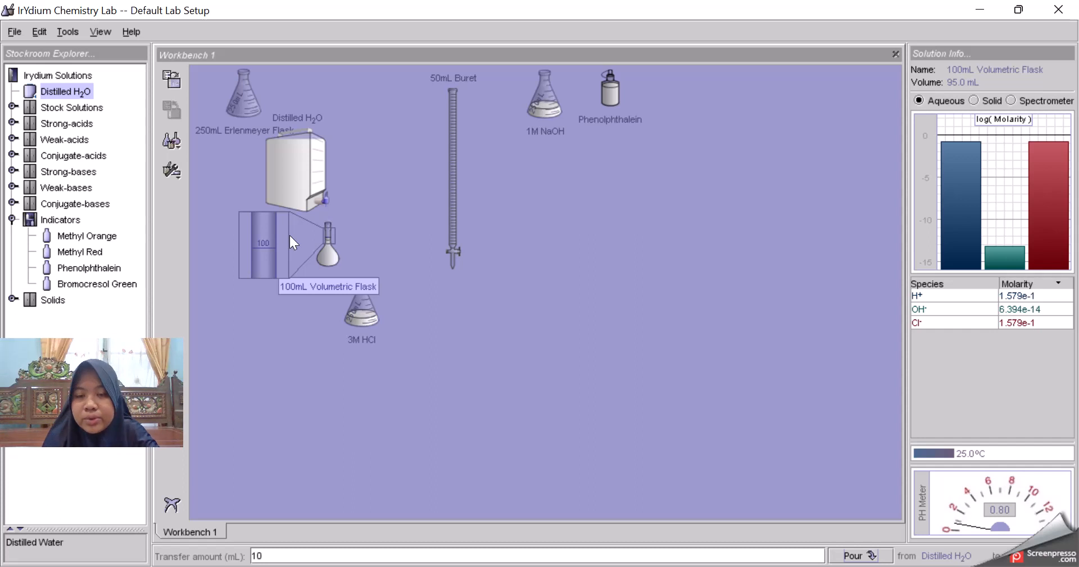
# Step: Move the Distilled H2O container away from the volumetric flask, and compare the solution information of the diluted acid and the 3M HCl
pyautogui.click(722, 477)
pyautogui.click(656, 465)
pyautogui.click(545, 419)
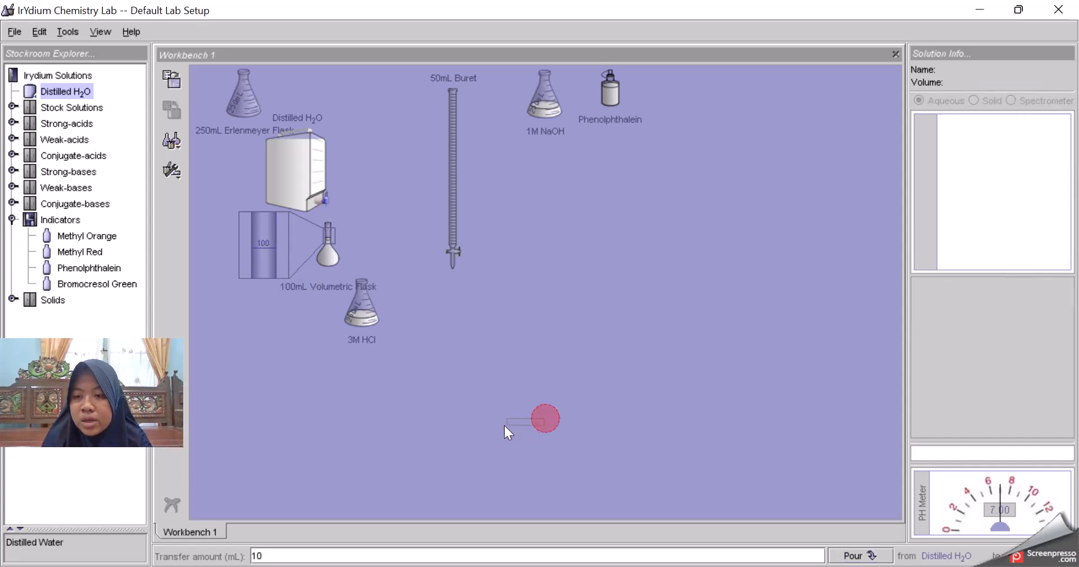
pyautogui.click(328, 251)
pyautogui.click(307, 171)
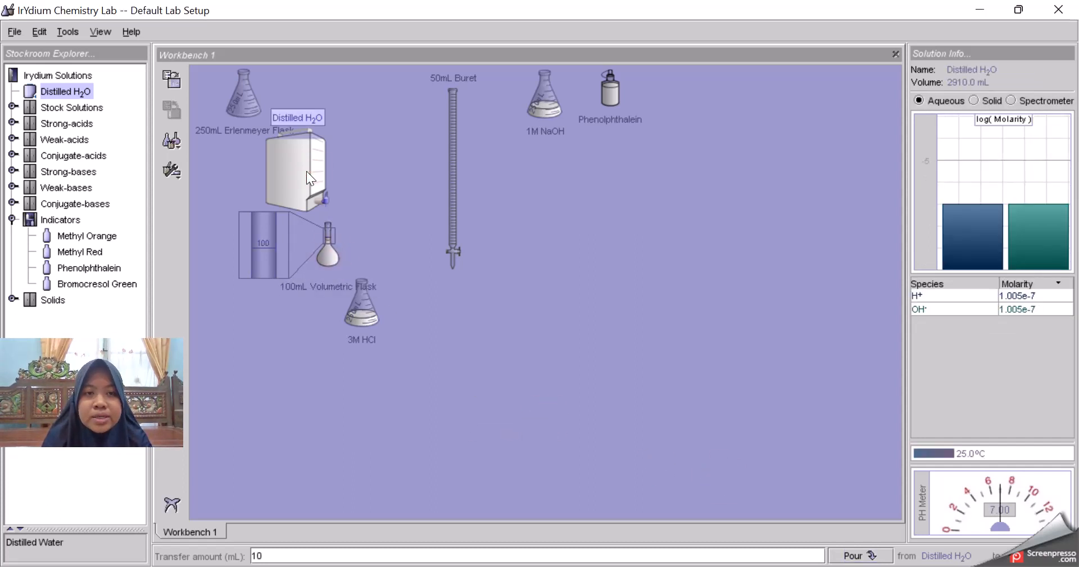
pyautogui.click(289, 171)
pyautogui.click(458, 171)
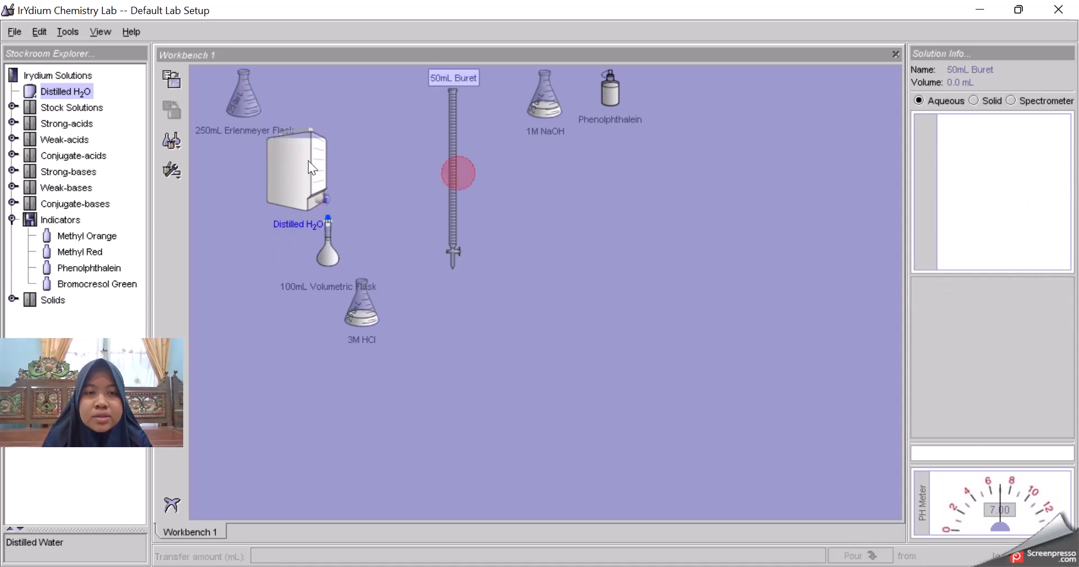
pyautogui.moveTo(307, 160); pyautogui.dragTo(698, 121)
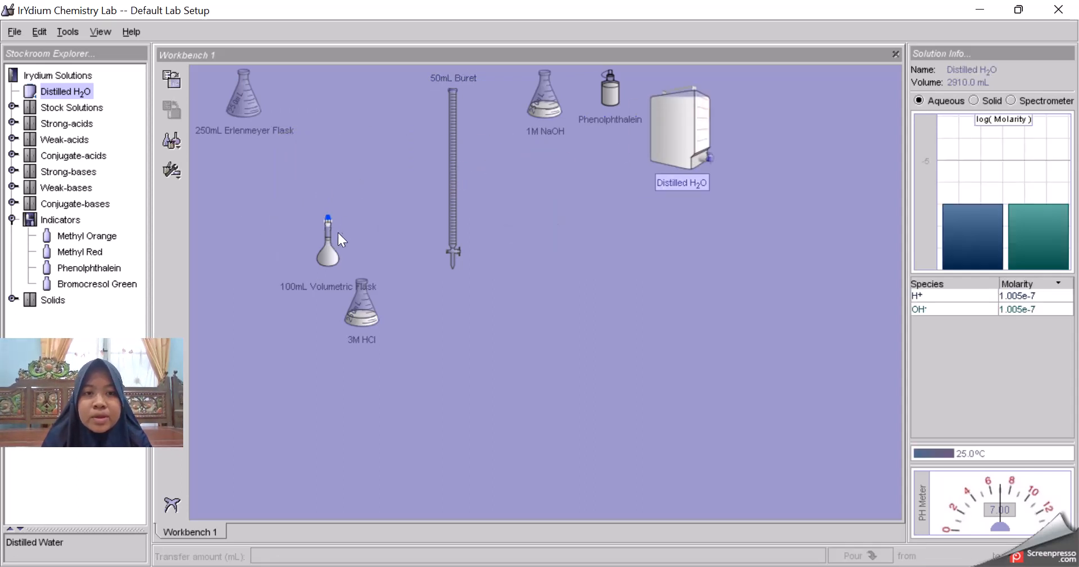
pyautogui.click(329, 256)
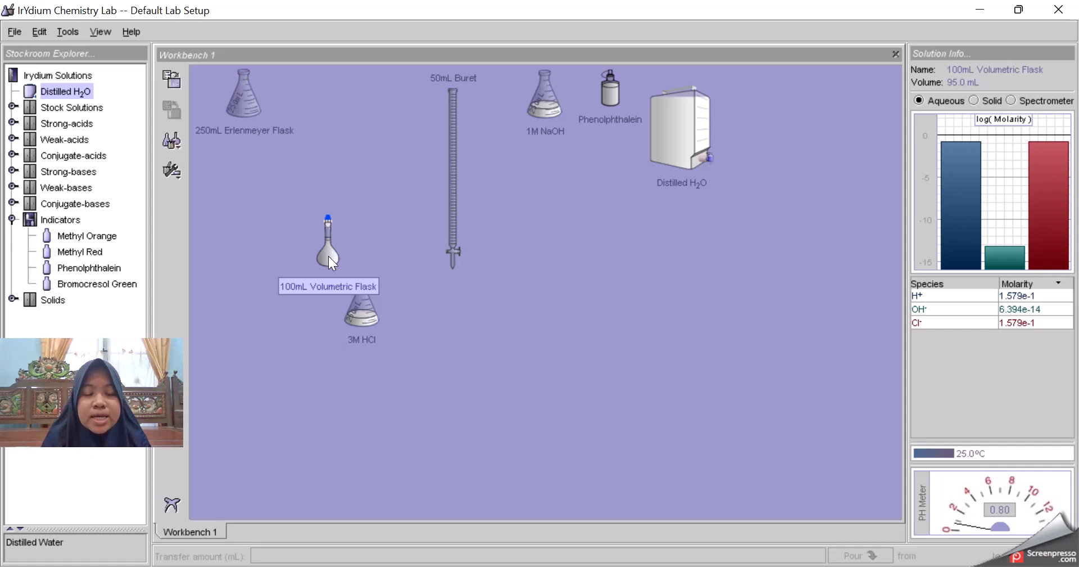
pyautogui.click(755, 441)
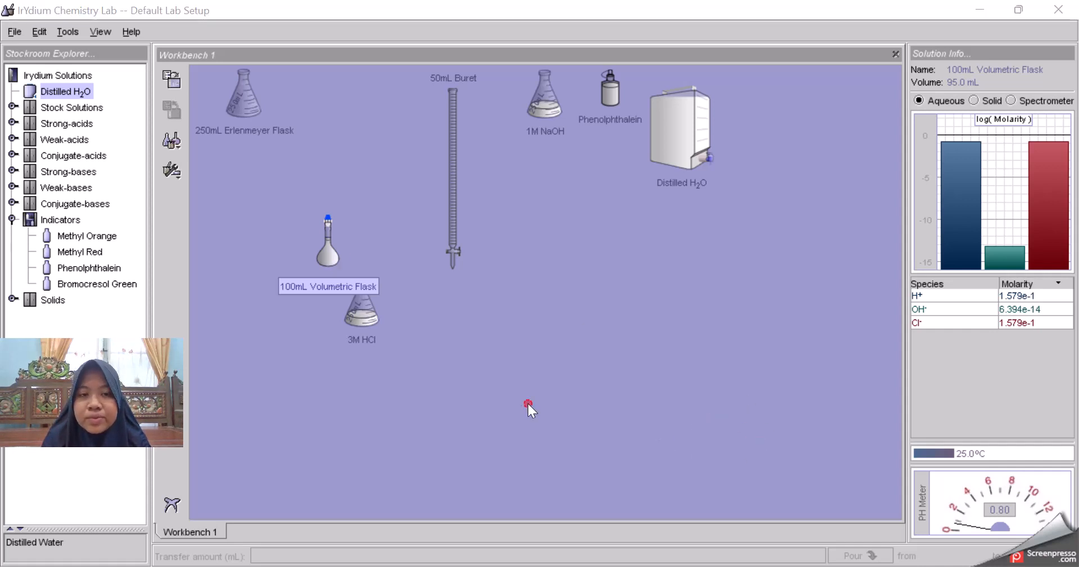
pyautogui.click(365, 320)
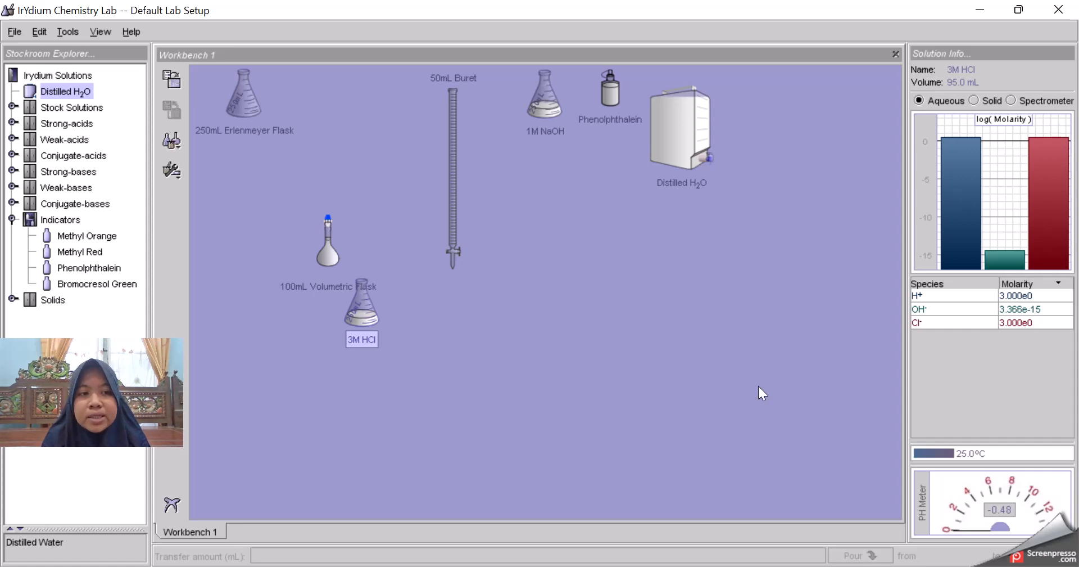
pyautogui.click(330, 256)
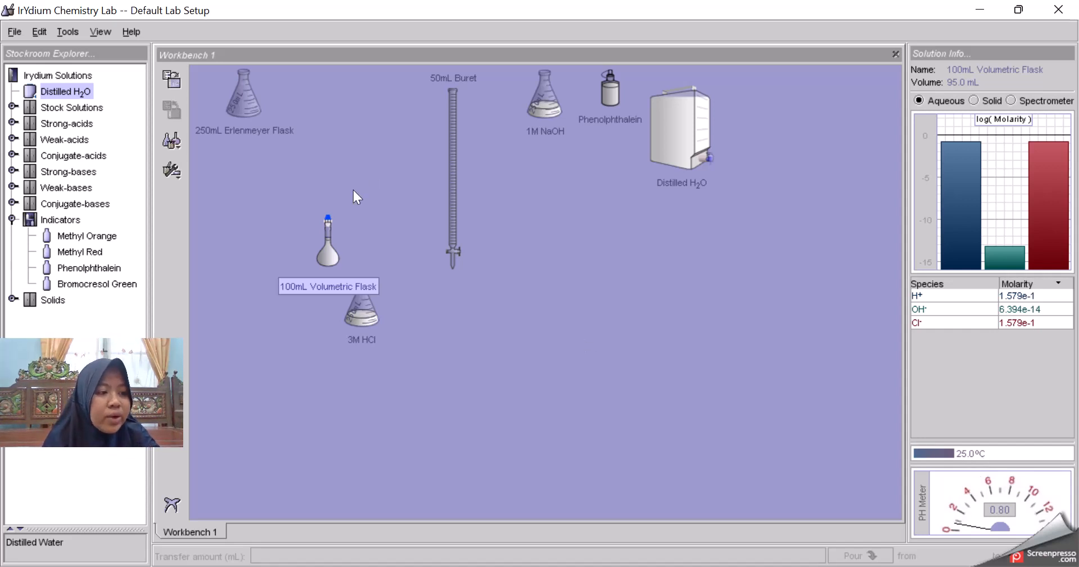
# Step: Fill the 50mL Buret with 50 mL of 1M NaOH, and set the 3M HCl and 1M NaOH flasks aside
pyautogui.click(449, 151)
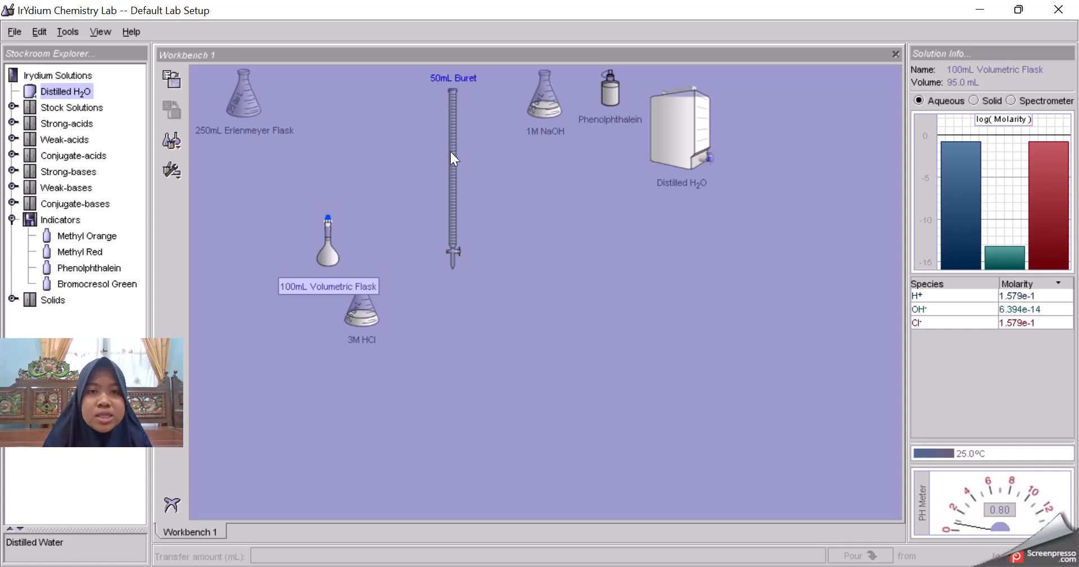
pyautogui.moveTo(451, 149); pyautogui.dragTo(461, 193)
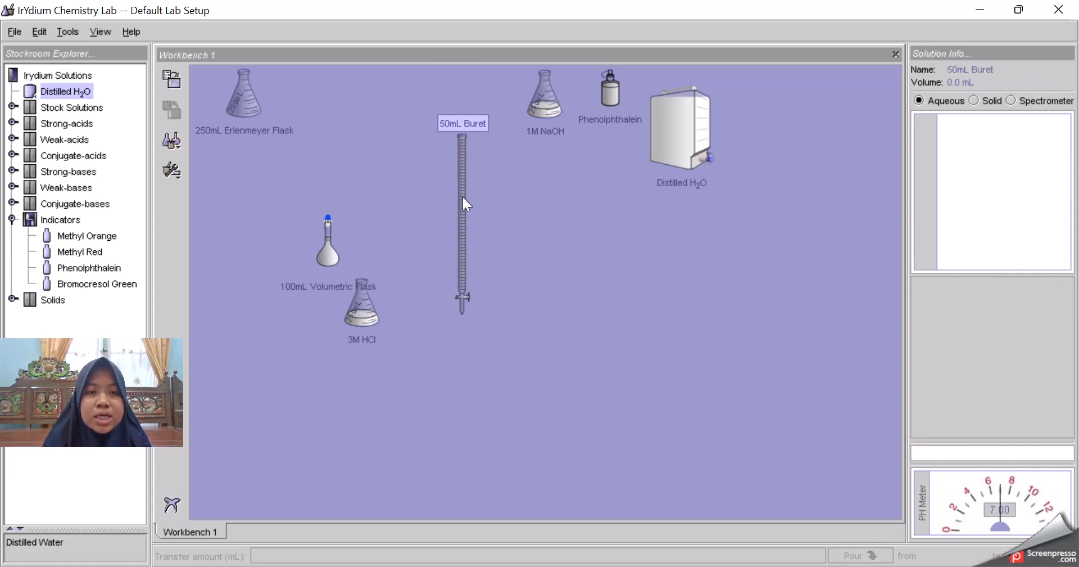
pyautogui.moveTo(369, 316); pyautogui.dragTo(342, 110)
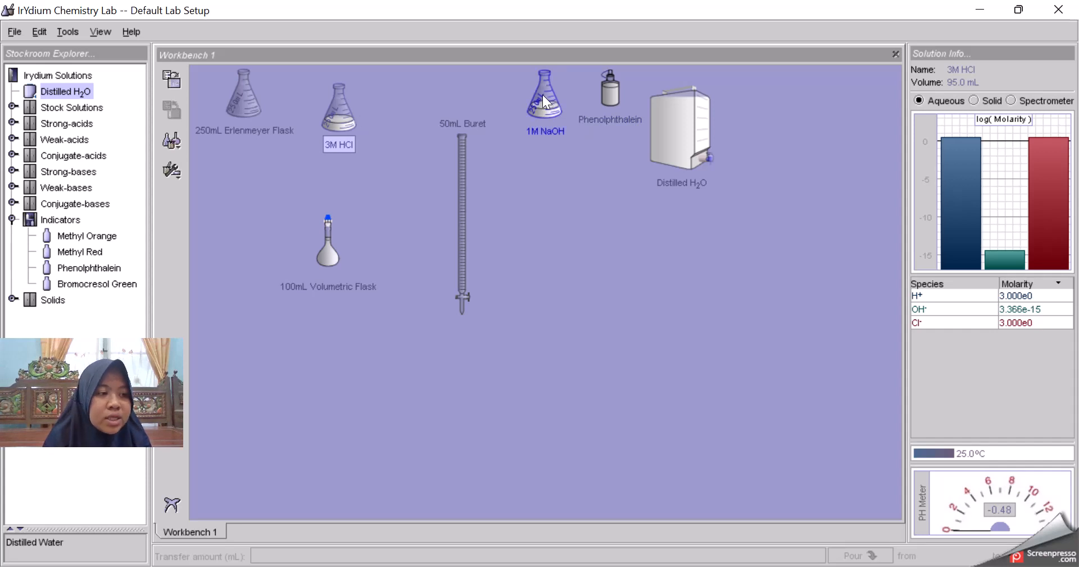
pyautogui.moveTo(543, 95); pyautogui.dragTo(475, 152)
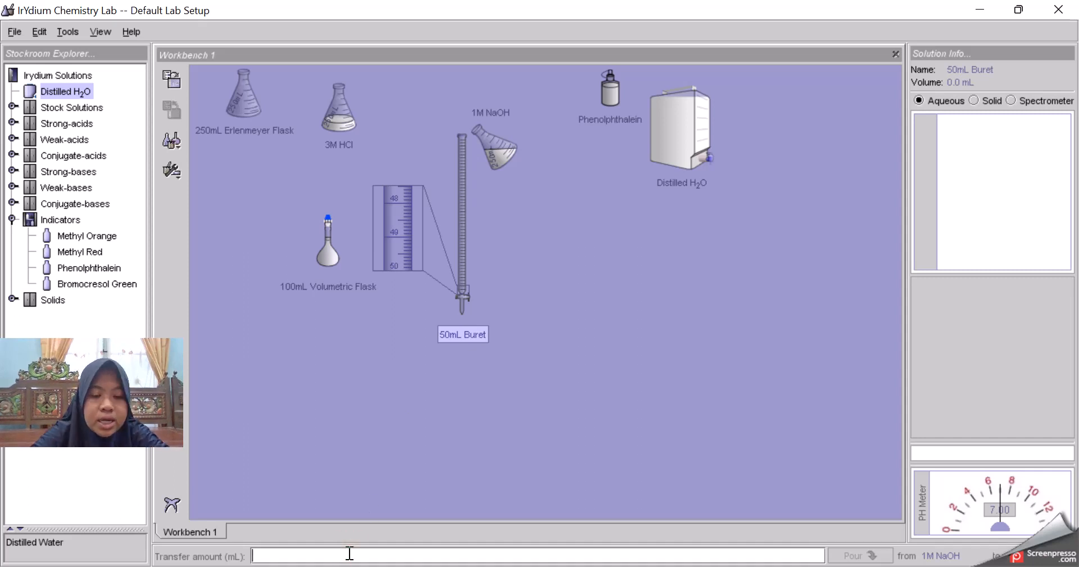
pyautogui.write('50')
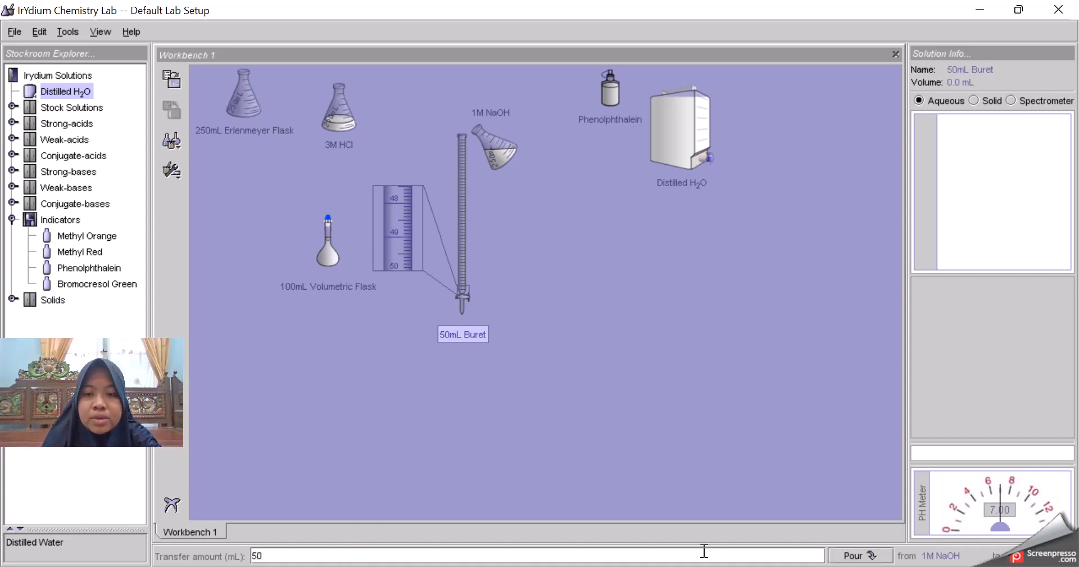
pyautogui.click(856, 560)
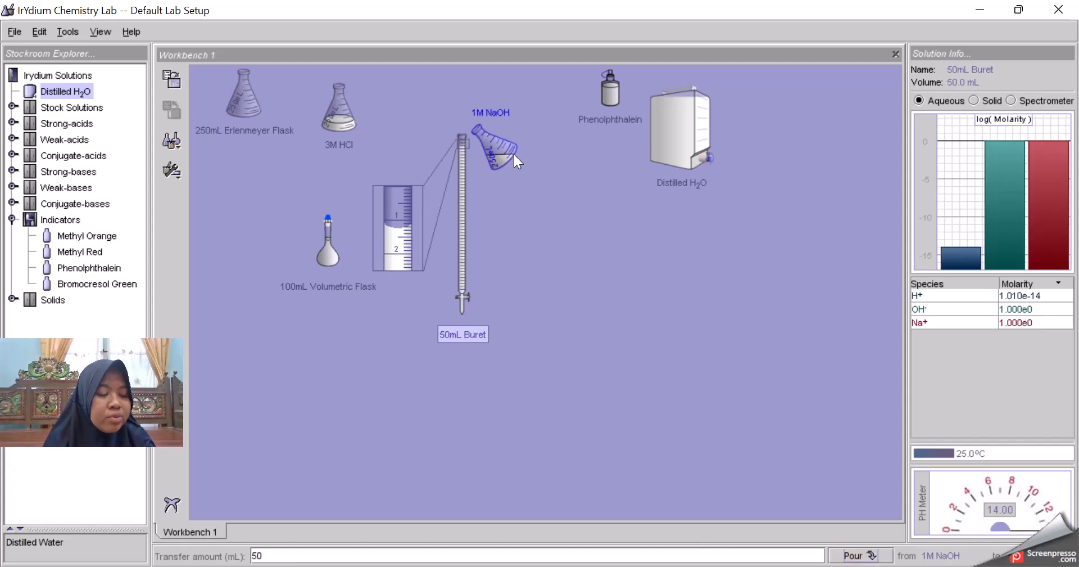
pyautogui.moveTo(497, 145); pyautogui.dragTo(408, 110)
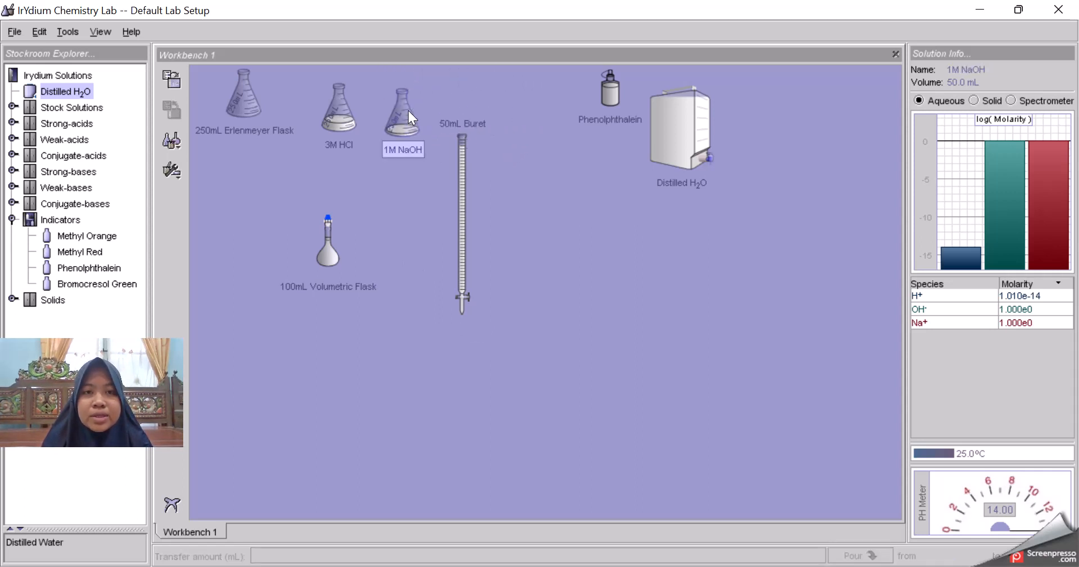
# Step: Rearrange the 100mL Volumetric Flask, the filled buret and the empty 250mL Erlenmeyer Flask side by side in the free workbench area
pyautogui.moveTo(322, 255); pyautogui.dragTo(272, 281)
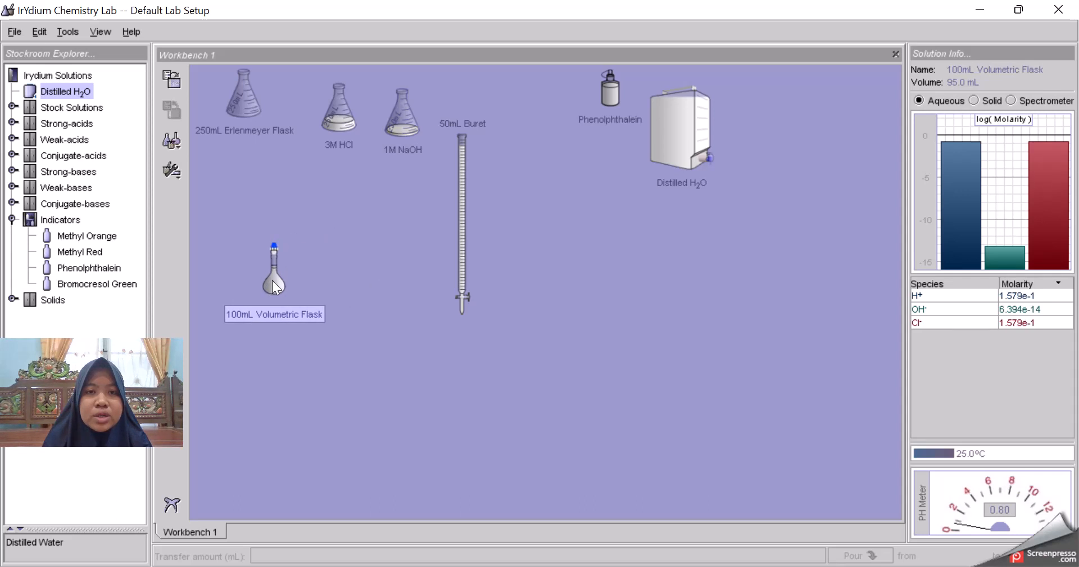
pyautogui.moveTo(459, 226); pyautogui.dragTo(384, 289)
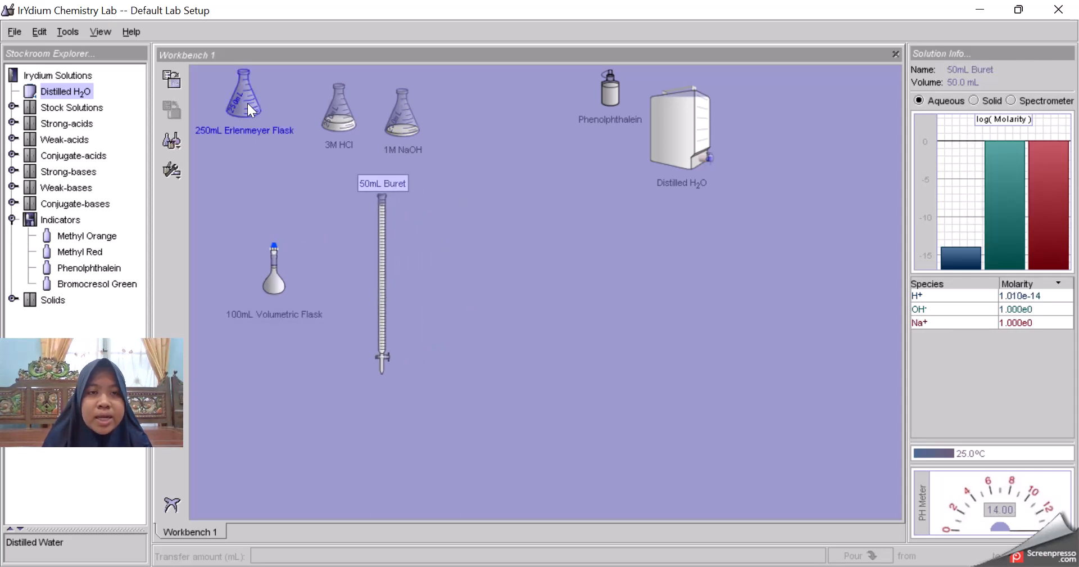
pyautogui.moveTo(249, 103); pyautogui.dragTo(529, 284)
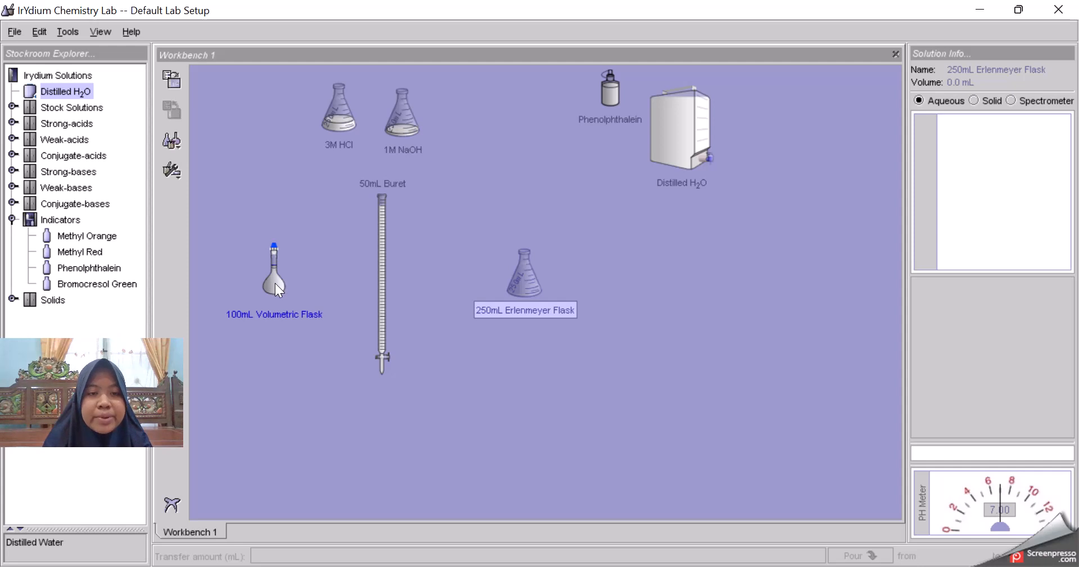
# Step: Pour 10 mL of the diluted acid from the 100mL Volumetric Flask into the 250mL Erlenmeyer Flask, and set the volumetric flask aside
pyautogui.moveTo(275, 283); pyautogui.dragTo(509, 285)
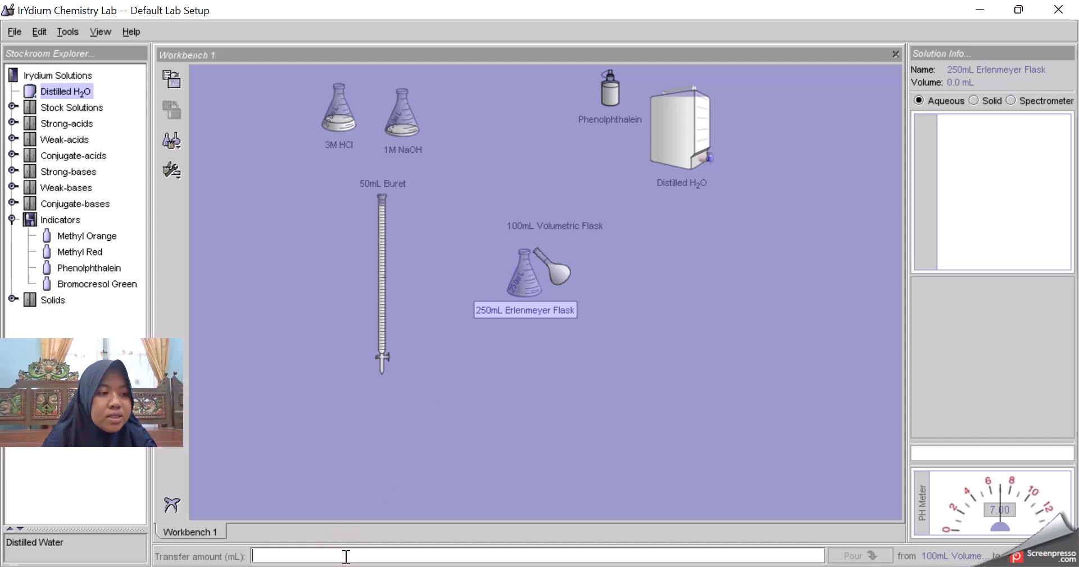
pyautogui.write('10')
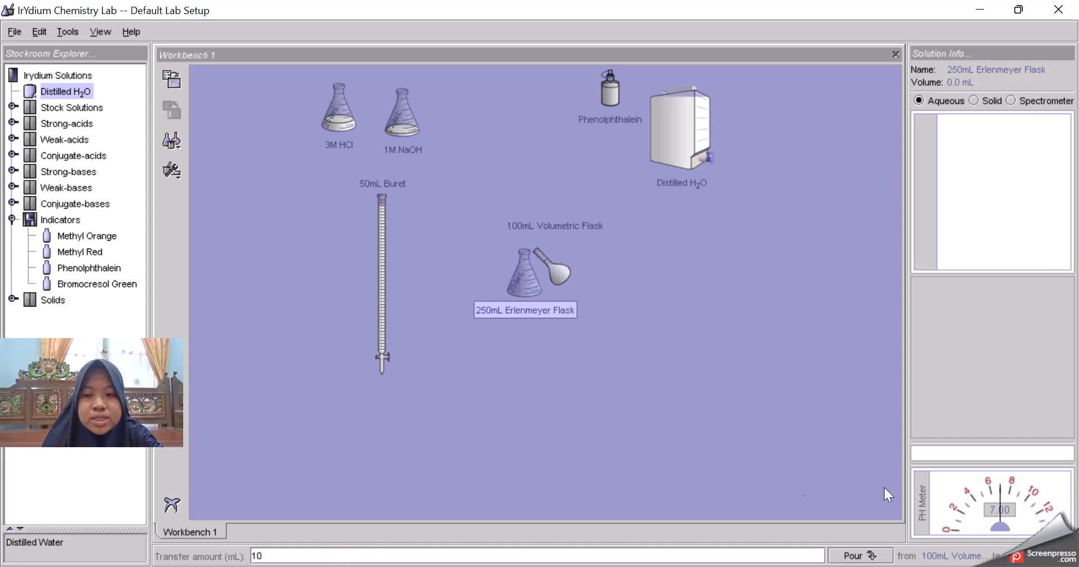
pyautogui.click(860, 556)
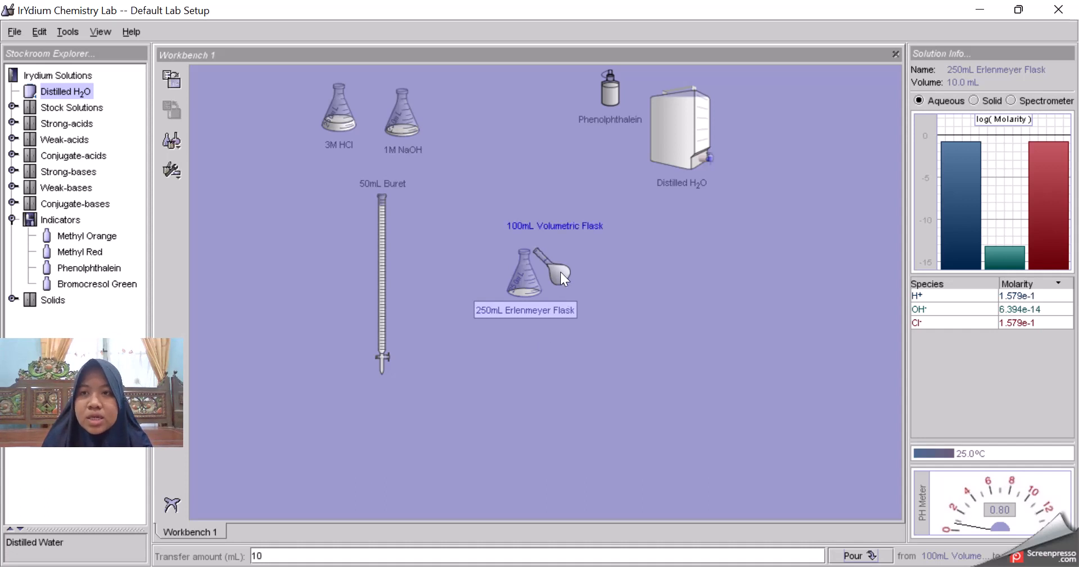
pyautogui.click(557, 242)
pyautogui.click(550, 197)
pyautogui.moveTo(560, 273); pyautogui.dragTo(475, 121)
pyautogui.click(513, 287)
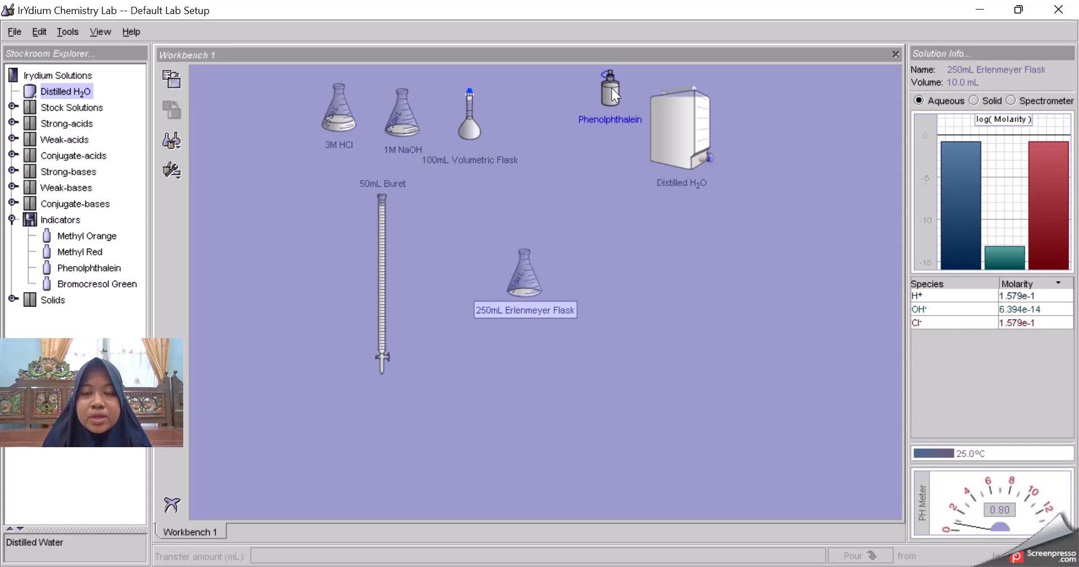
# Step: Add 1 mL of Phenolphthalein to the acid in the 250mL Erlenmeyer Flask, and set the indicator bottle aside
pyautogui.moveTo(612, 87); pyautogui.dragTo(519, 254)
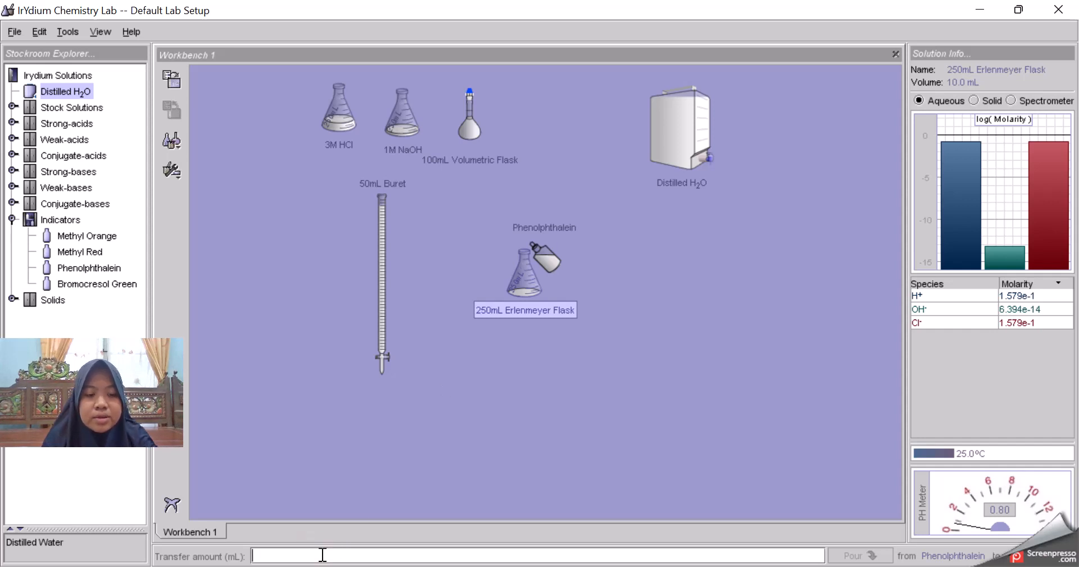
pyautogui.write('1')
pyautogui.click(868, 554)
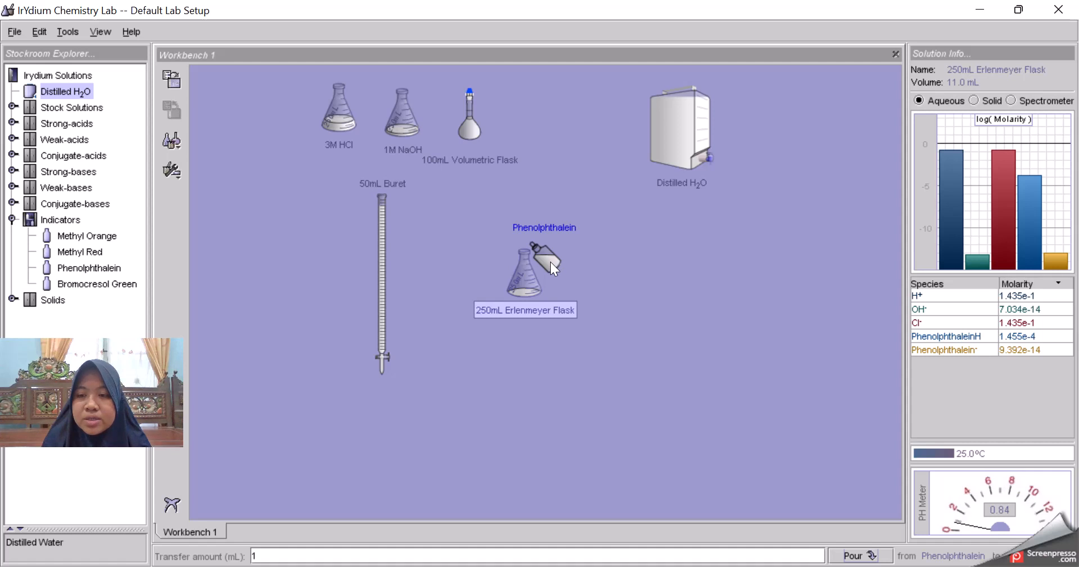
pyautogui.moveTo(551, 260); pyautogui.dragTo(568, 139)
pyautogui.click(520, 273)
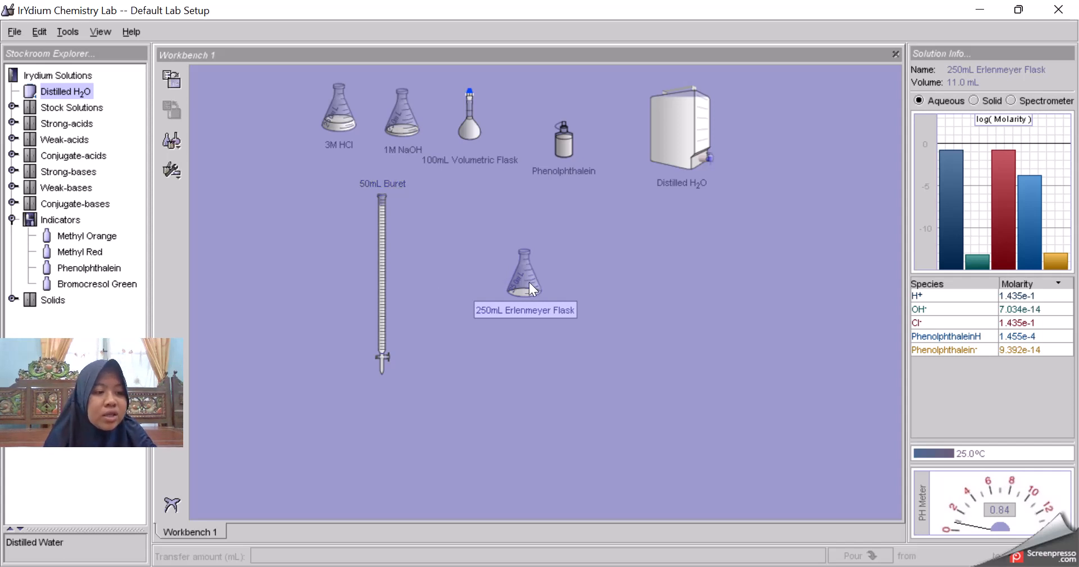
# Step: Place the NaOH buret over the 250mL Erlenmeyer Flask and titrate the acid with two 1 mL portions
pyautogui.moveTo(529, 282); pyautogui.dragTo(528, 323)
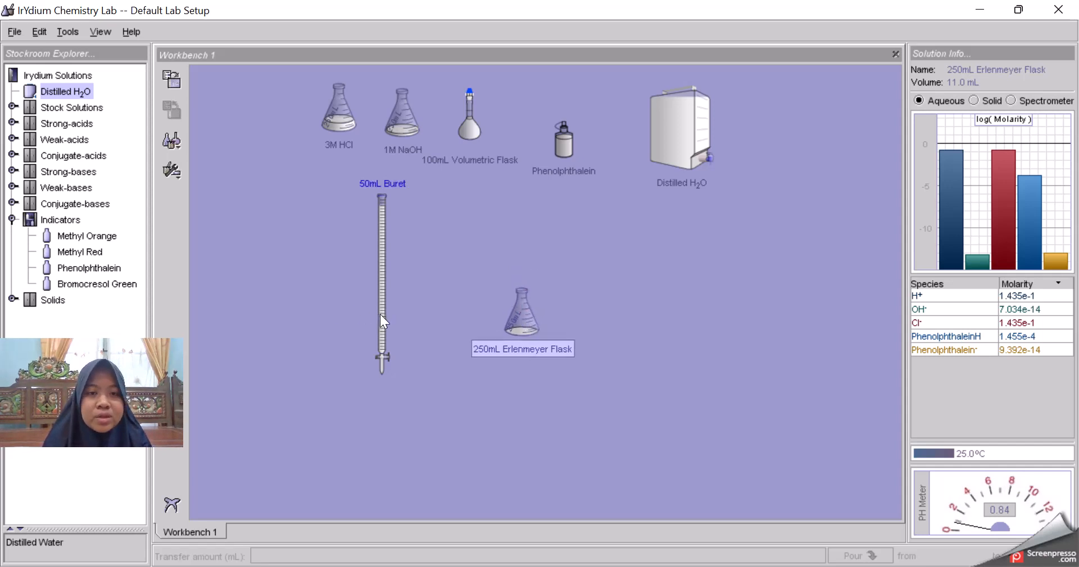
pyautogui.moveTo(381, 316); pyautogui.dragTo(512, 244)
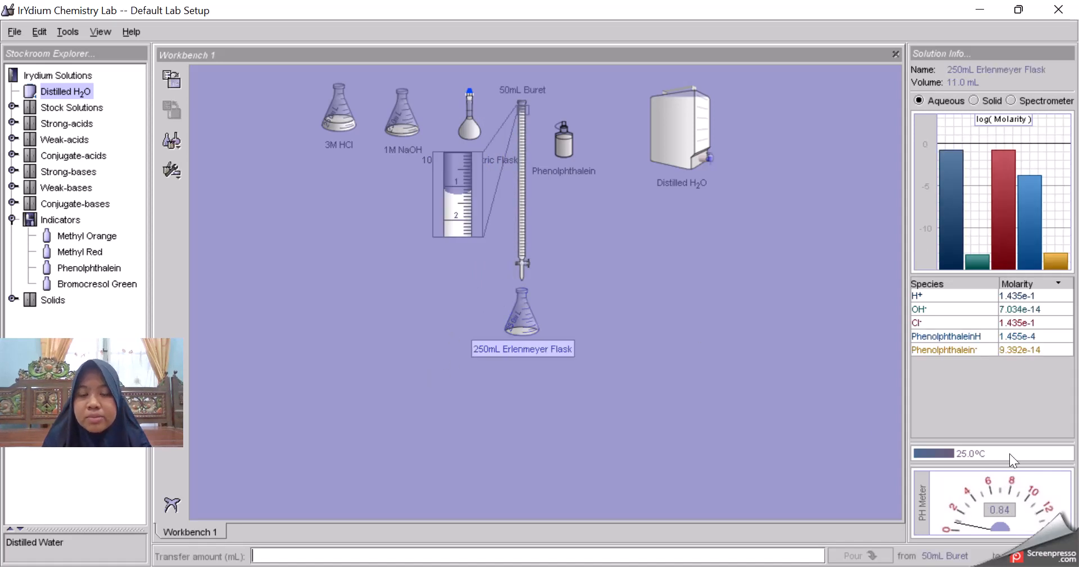
pyautogui.click(455, 548)
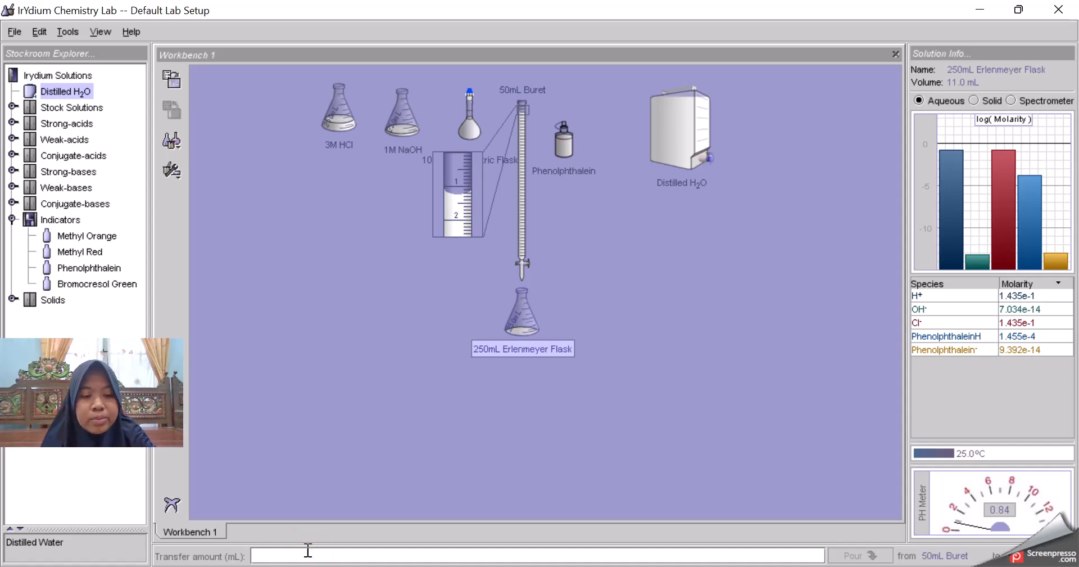
pyautogui.write('1')
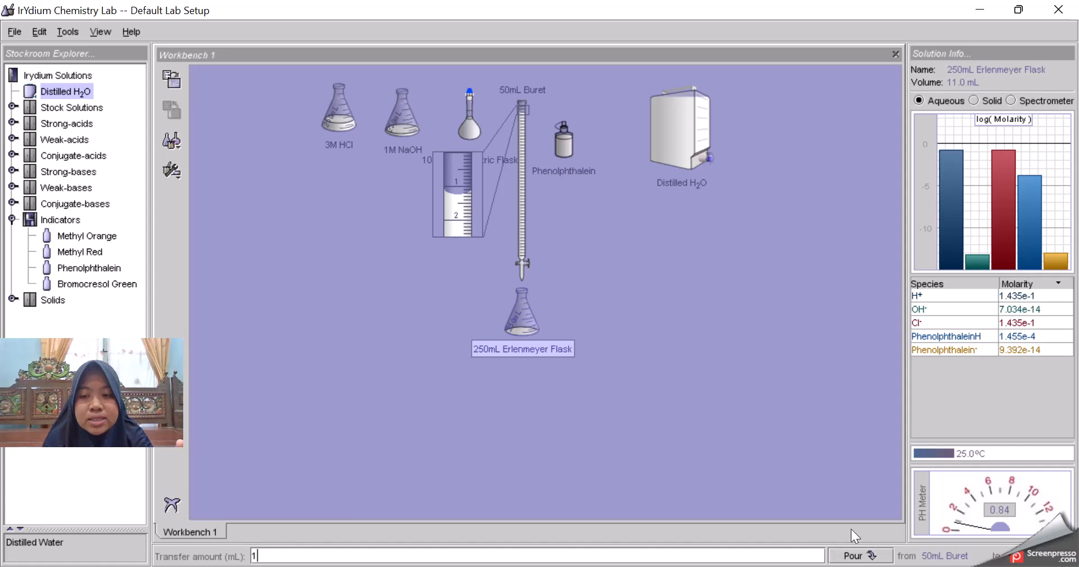
pyautogui.click(857, 556)
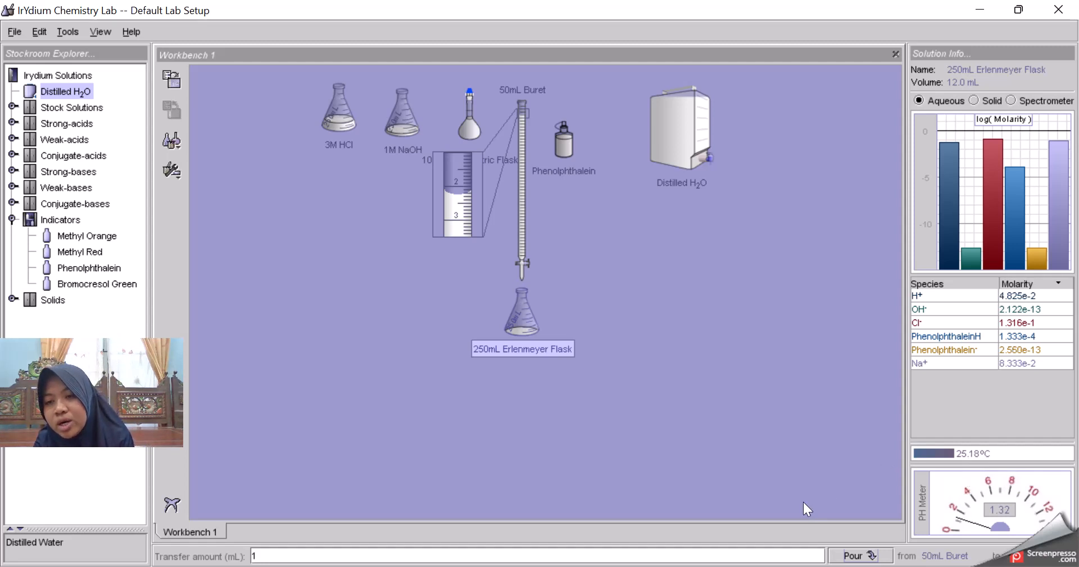
pyautogui.click(856, 556)
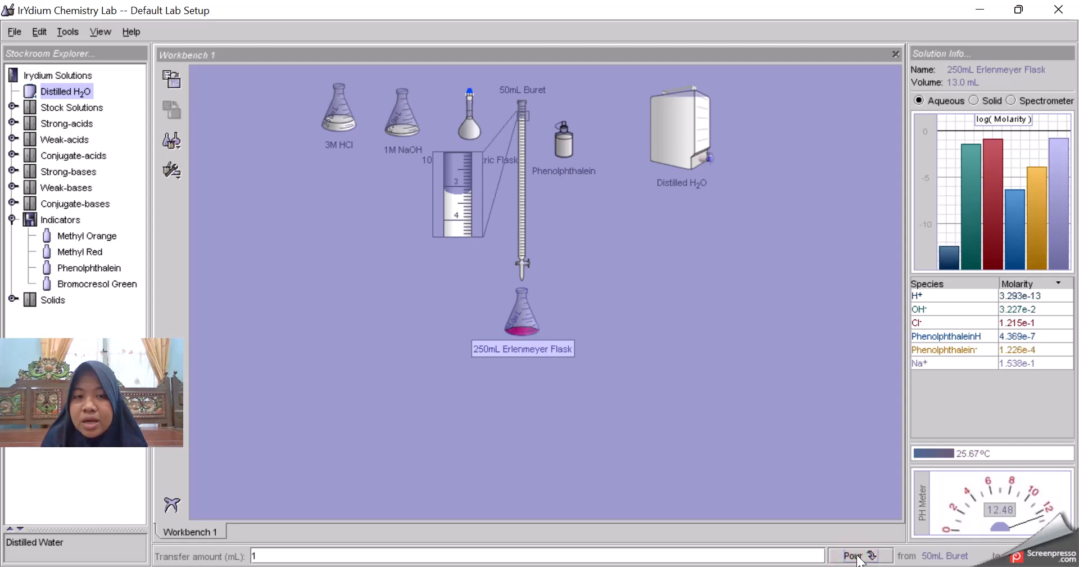